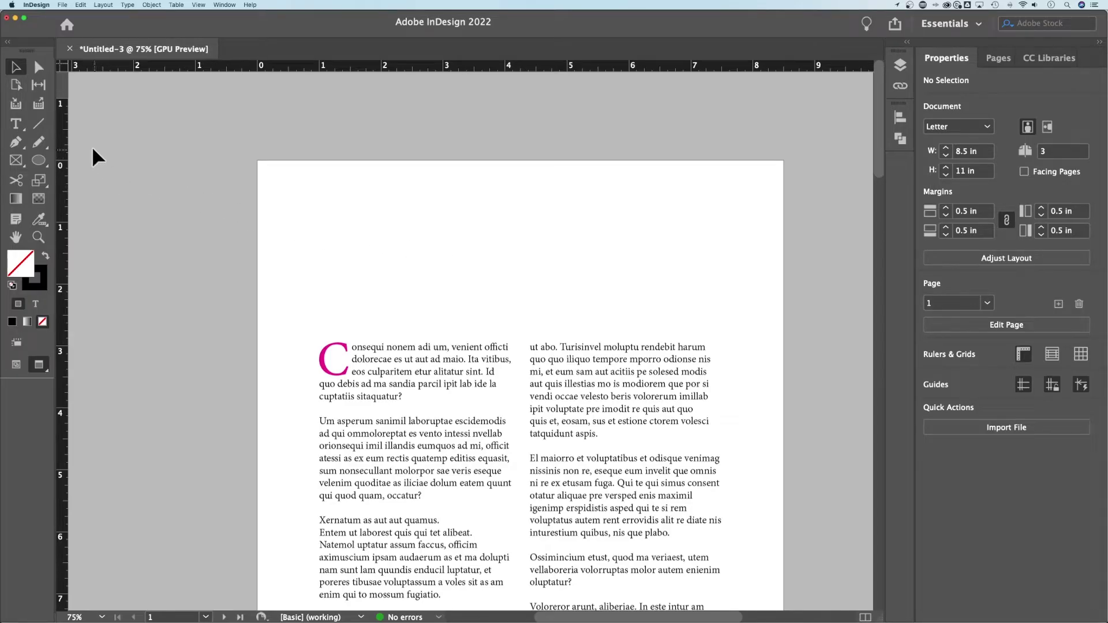
Step: Draw a horizontal line above the two-column body text
left_click(39, 124)
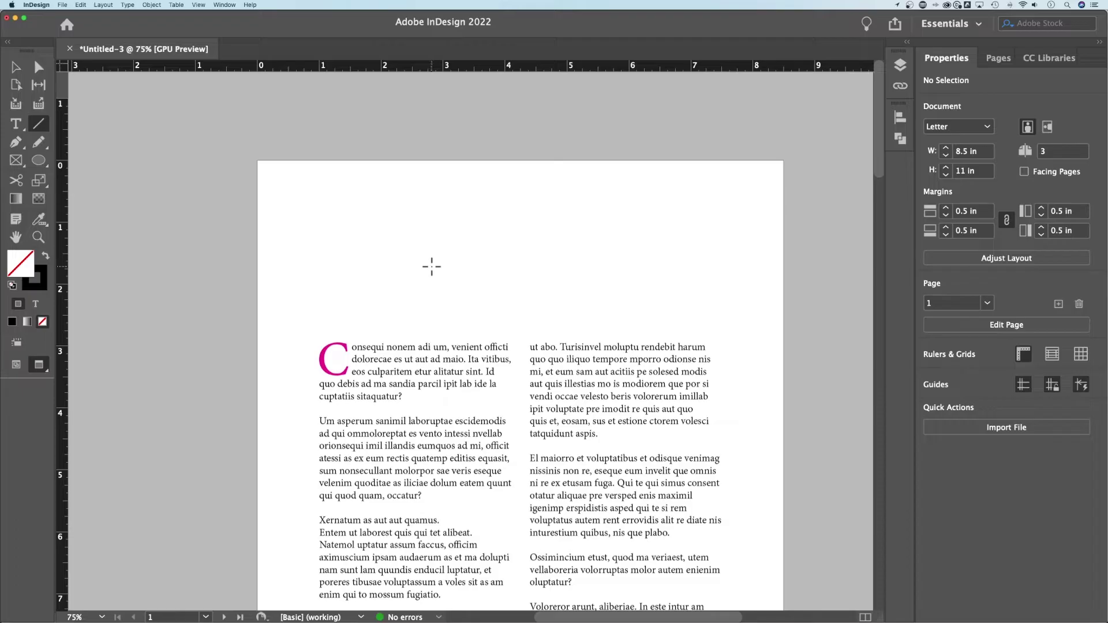
mouse_move(431, 266)
left_mouse_down()
mouse_move(638, 263)
mouse_move(634, 204)
mouse_move(638, 233)
mouse_move(590, 226)
mouse_move(660, 191)
mouse_move(612, 266)
mouse_move(601, 206)
mouse_move(638, 227)
mouse_move(633, 219)
mouse_move(594, 267)
mouse_move(621, 272)
mouse_move(579, 265)
mouse_move(615, 266)
left_mouse_up()
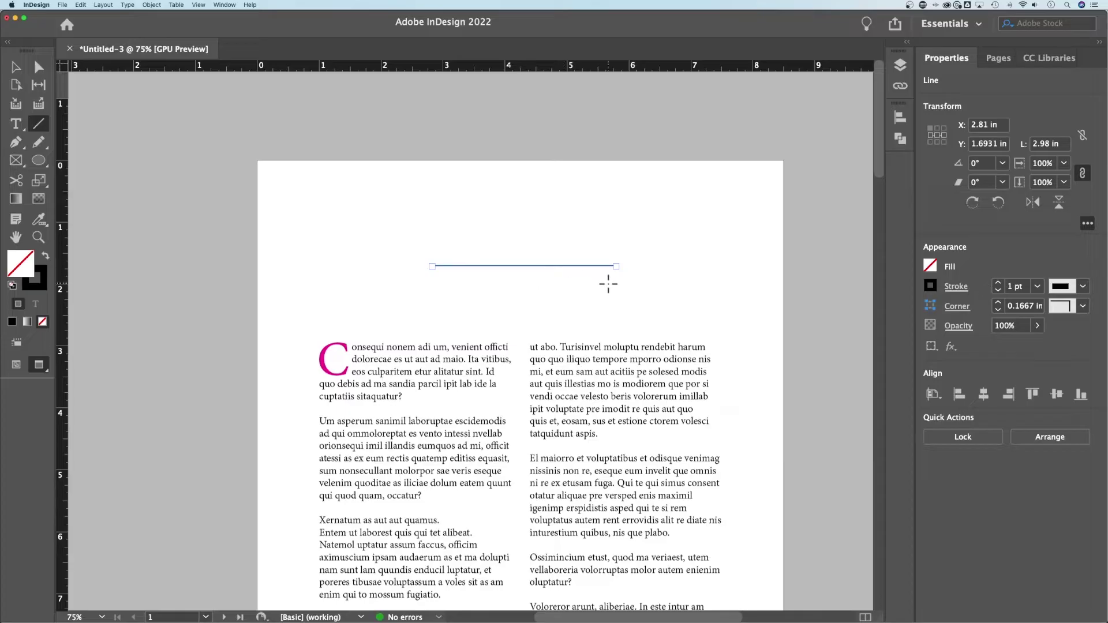
key("v")
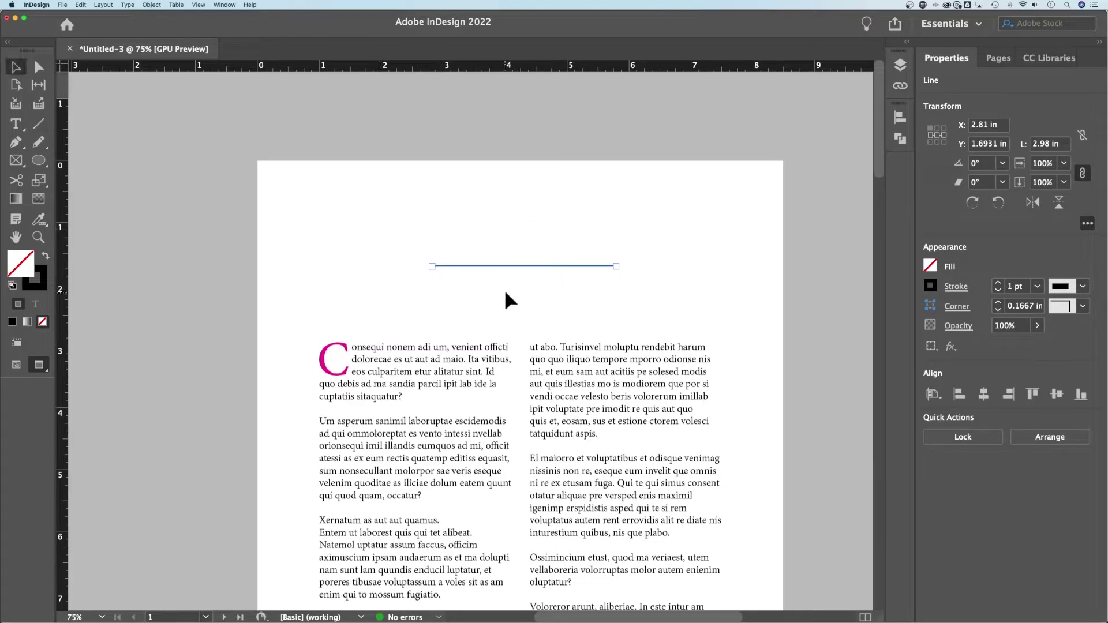
left_click_drag(518, 260, 520, 265)
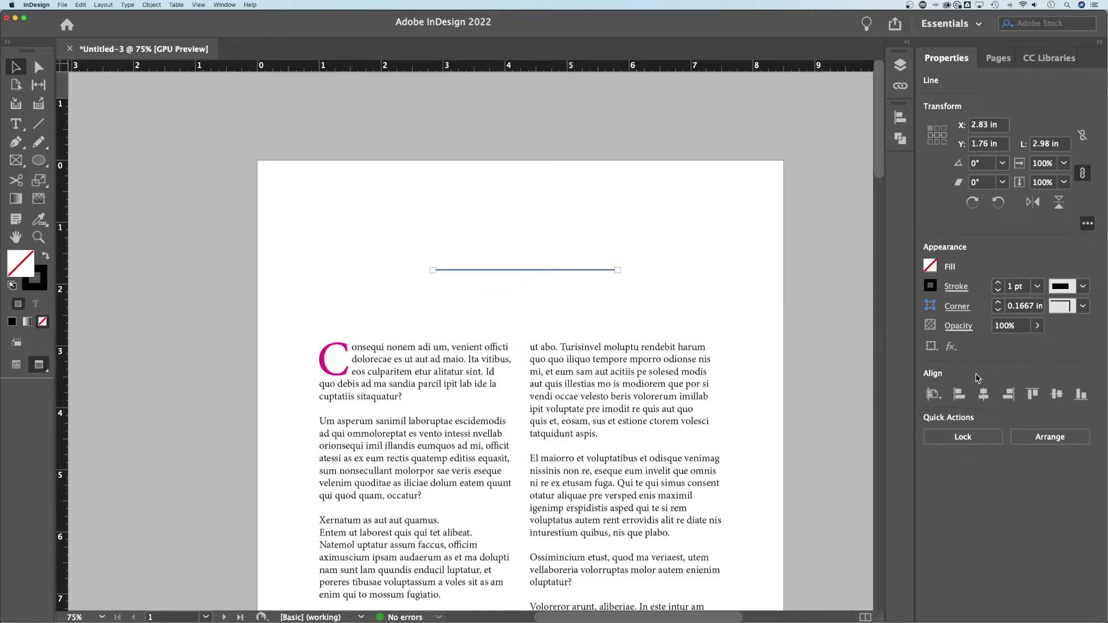
Step: Align the line to the margins, centred horizontally between them
left_click(933, 394)
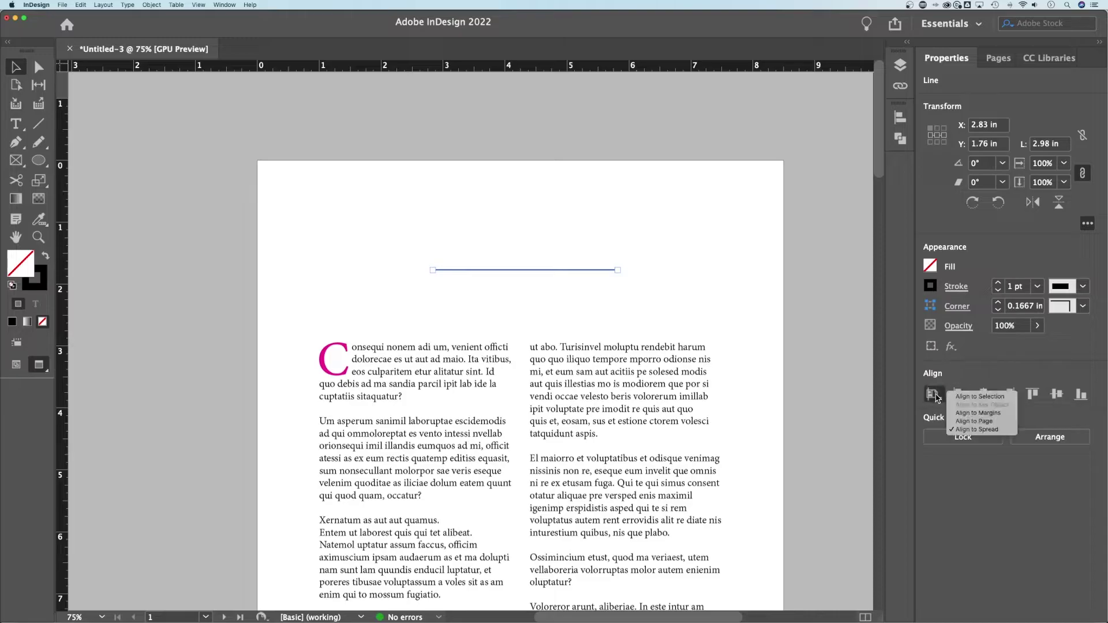
left_click(989, 413)
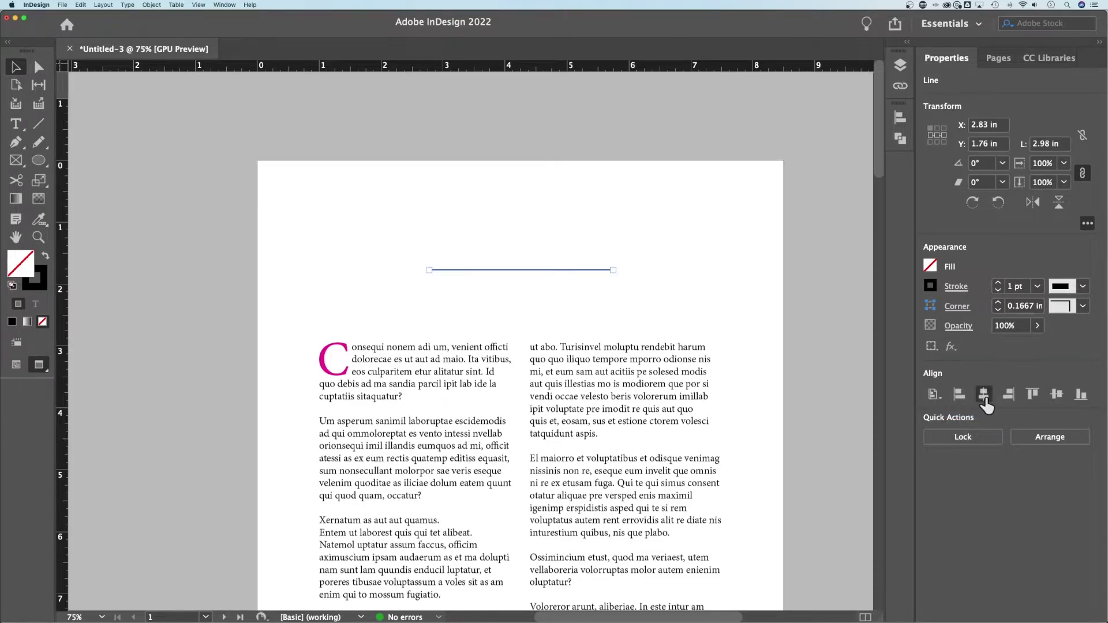
left_click(984, 394)
left_click(537, 277)
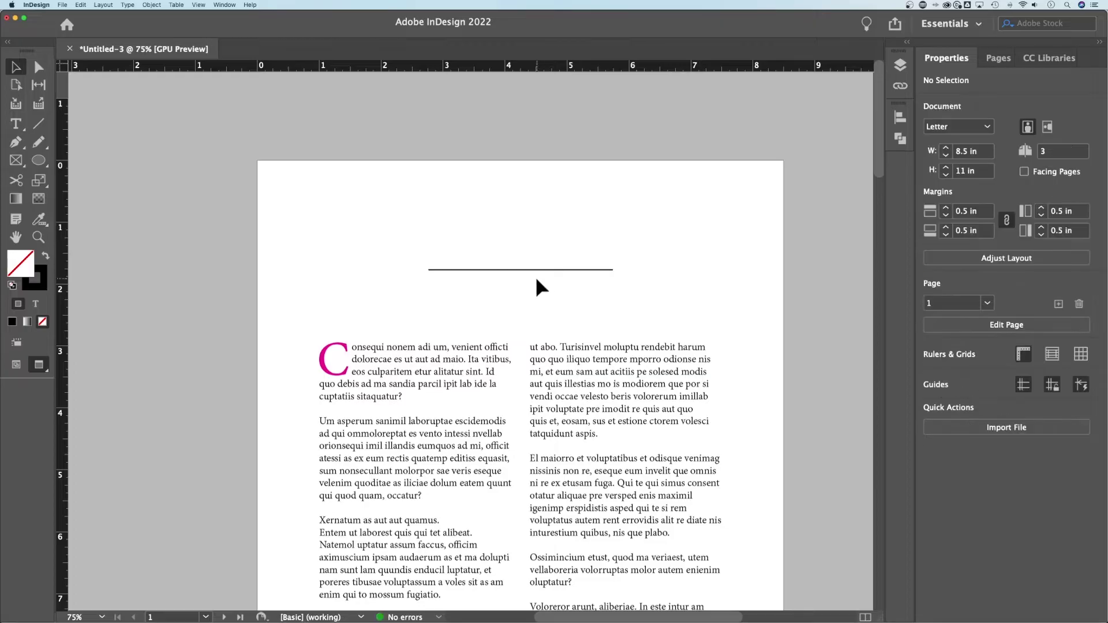
scroll(535, 276, "up", 5)
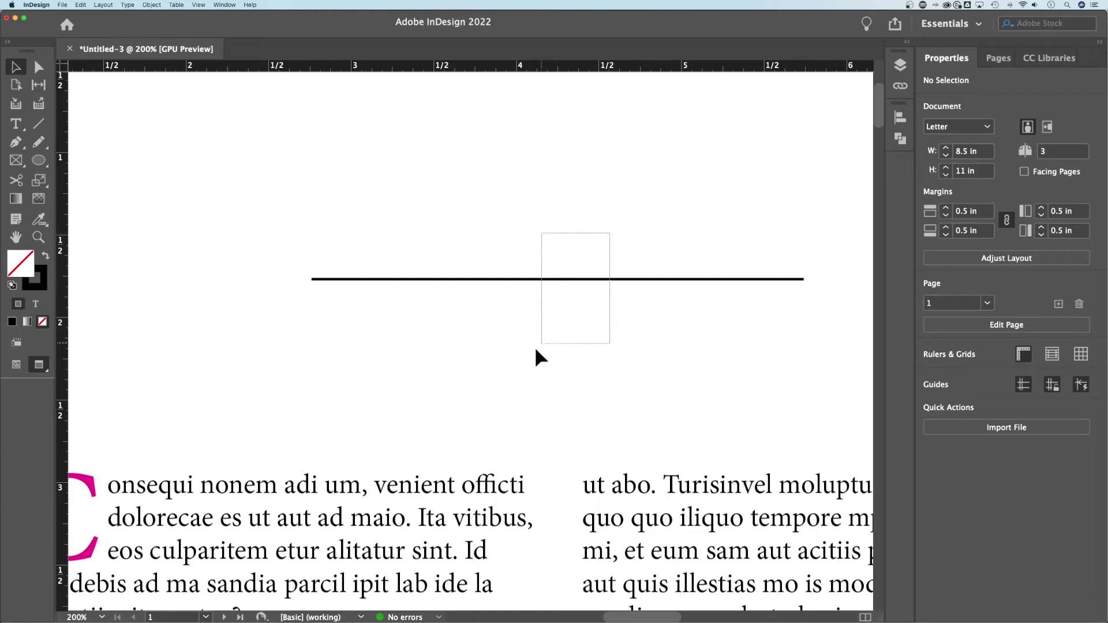
Step: Add a third anchor point at the exact midpoint of the 2.98 in rule
left_click_drag(535, 347, 533, 349)
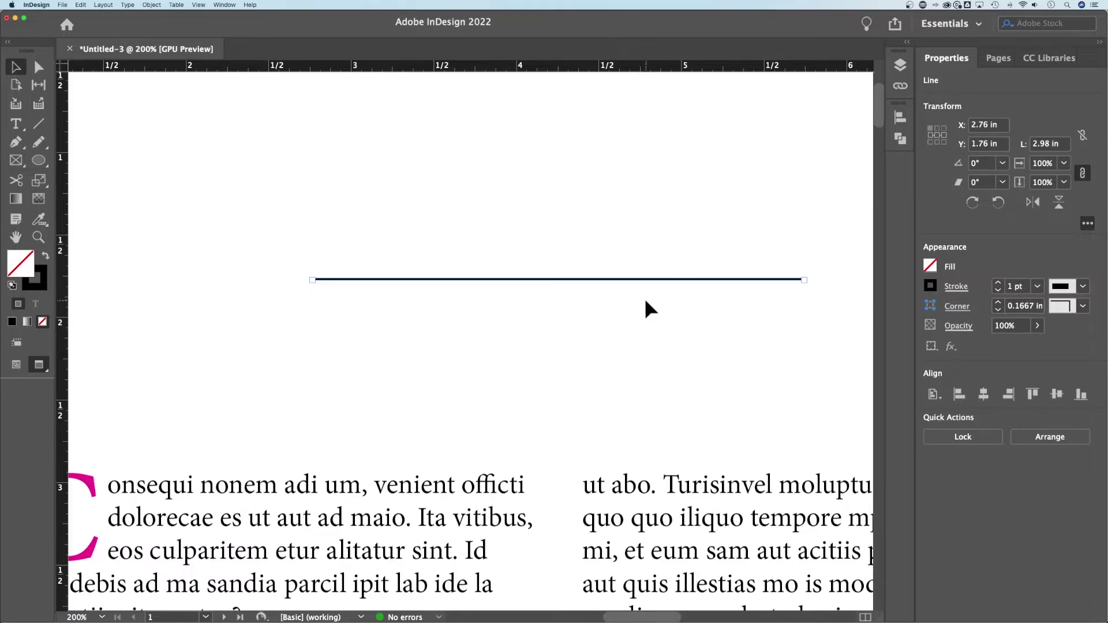
key("p")
left_click(557, 280)
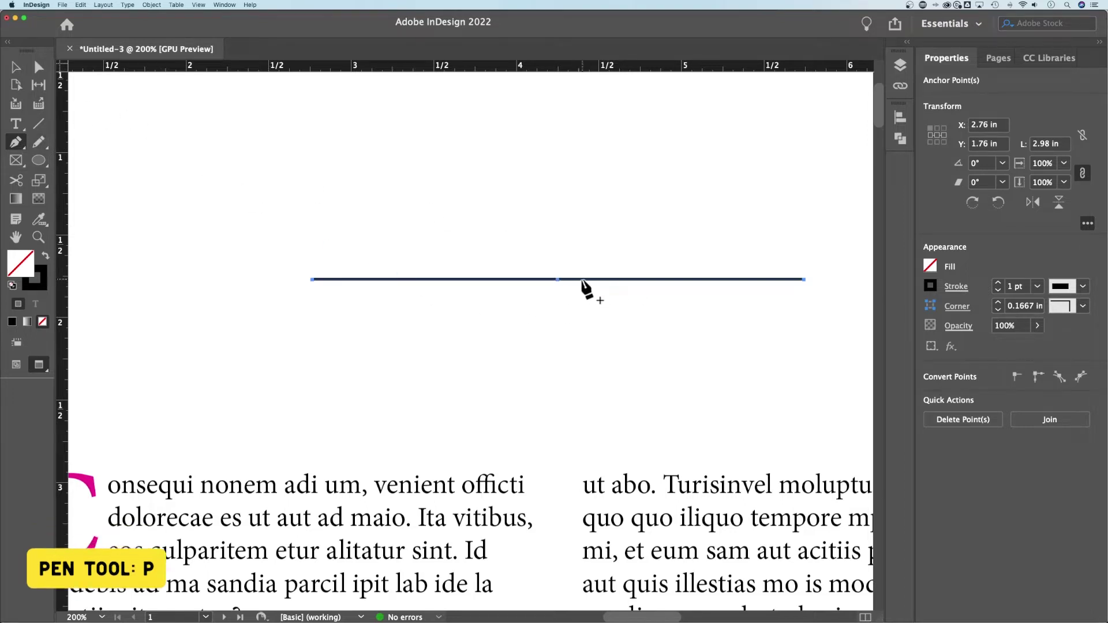
key("super+equal")
key("super+equal")
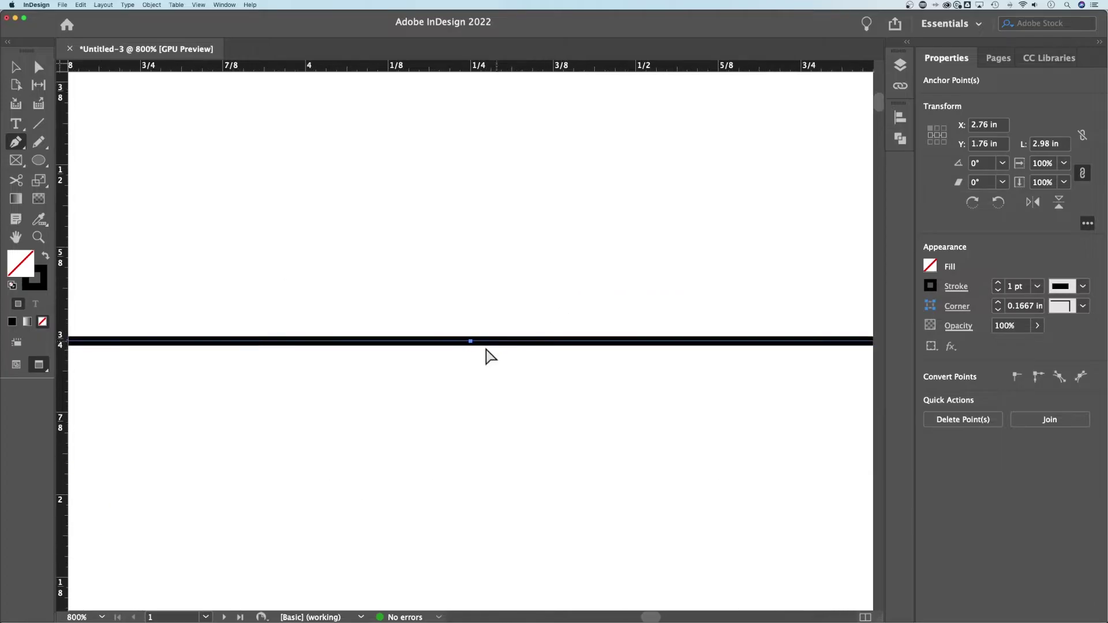
key("super+equal")
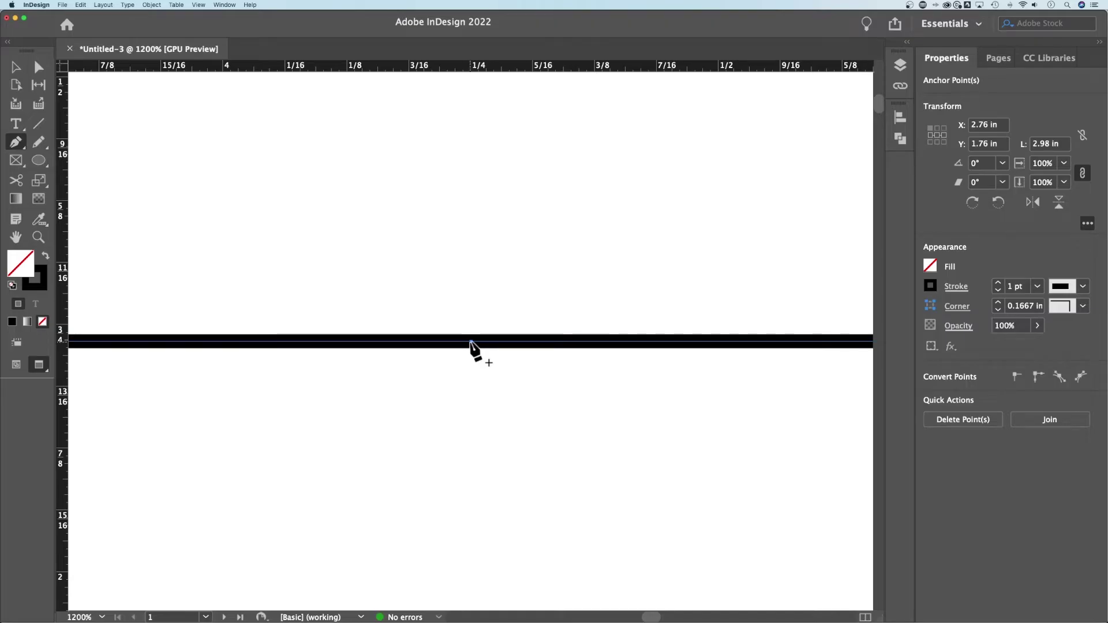
key("super+minus")
key("super+minus")
key("super+minus")
key("super+minus")
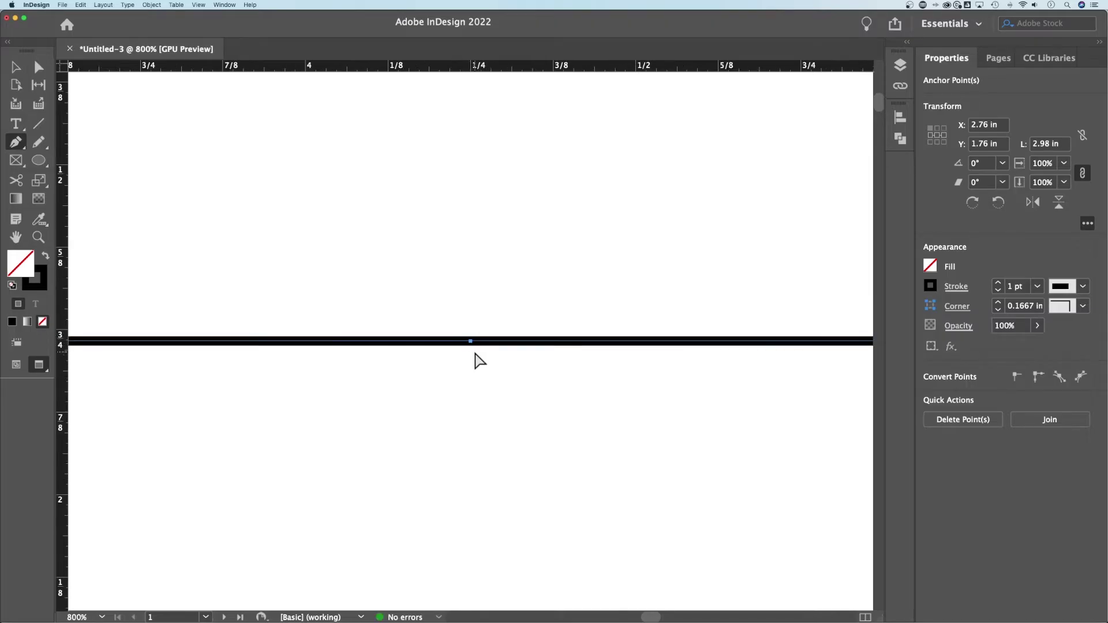
key("super+minus")
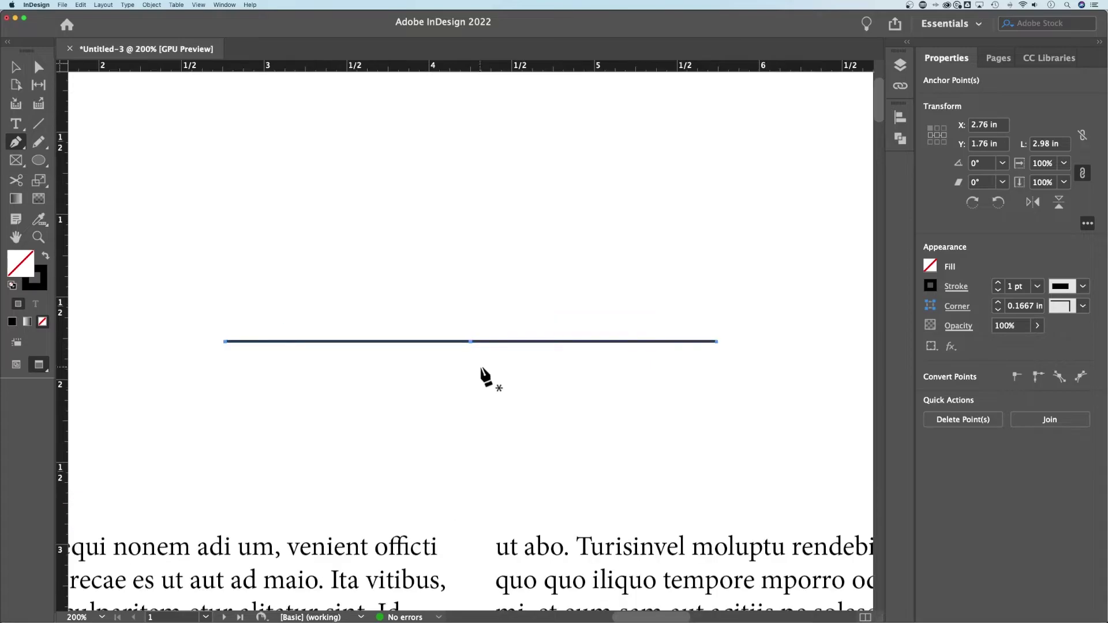
Step: Nudge the middle anchor up to Y 1.5031 in, forming a 0.2778 in peak
key("a")
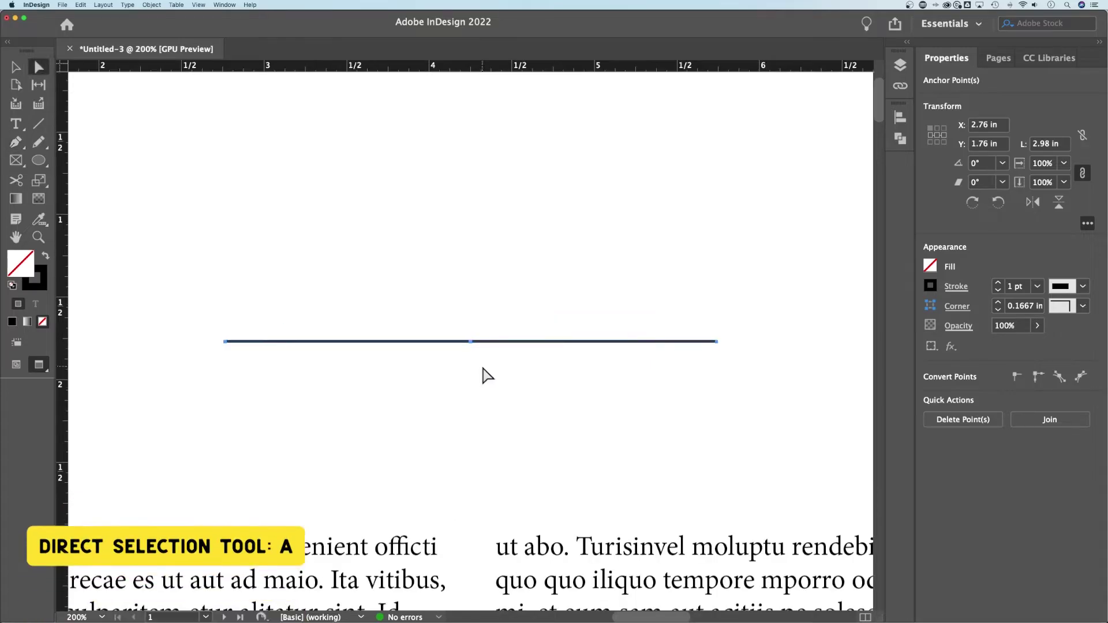
left_click_drag(522, 293, 438, 394)
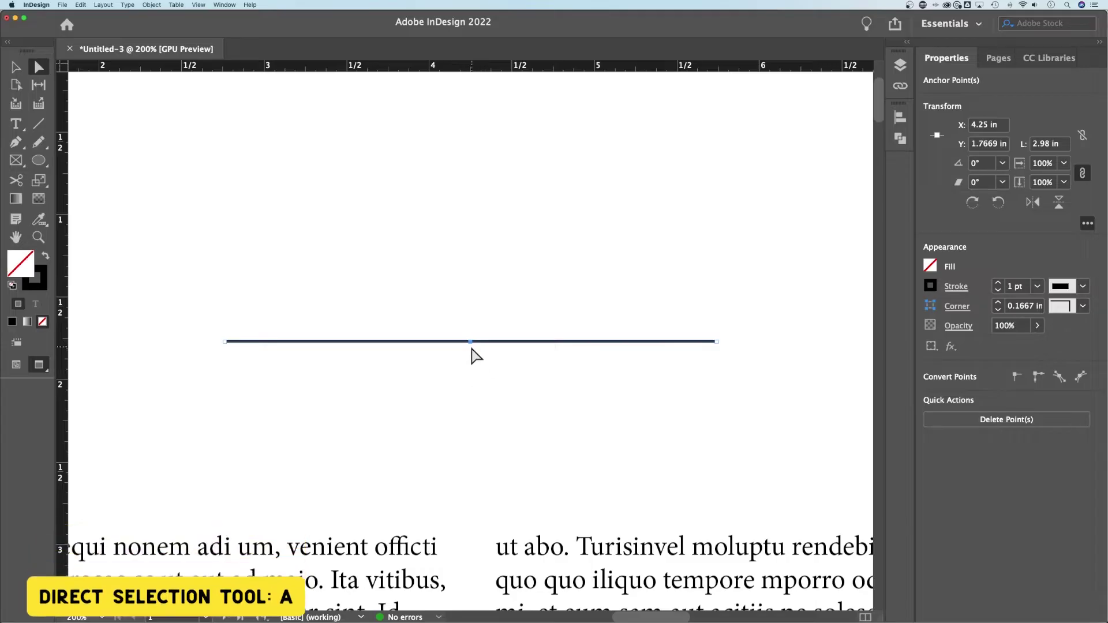
key("shift+Up")
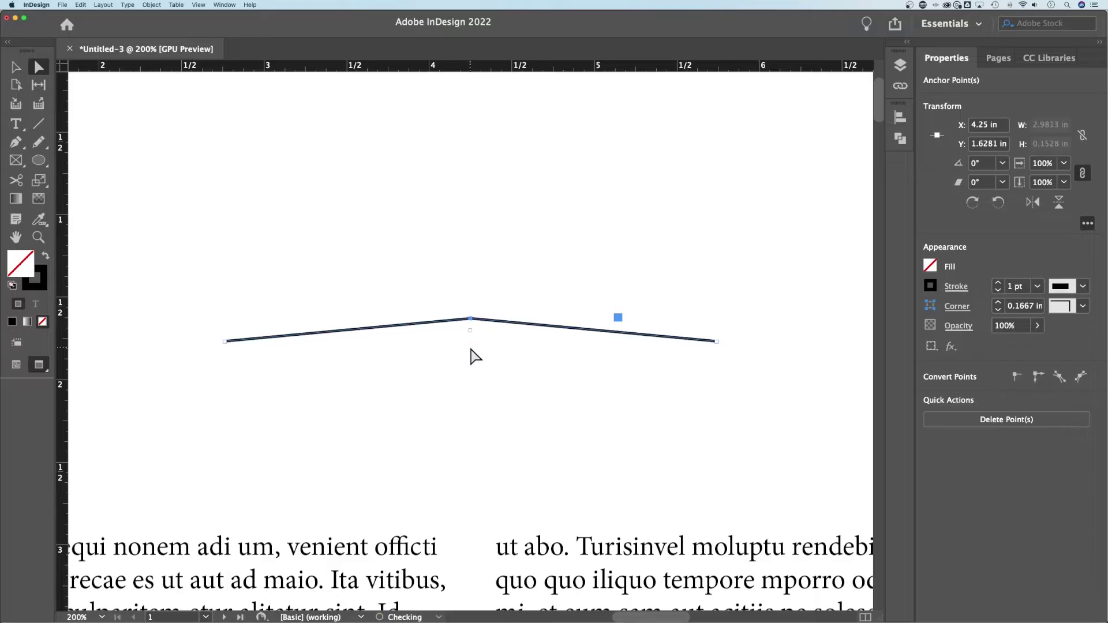
key("shift+Down")
key("shift+Down")
key("shift+Up")
key("shift+Up")
key("shift+Up")
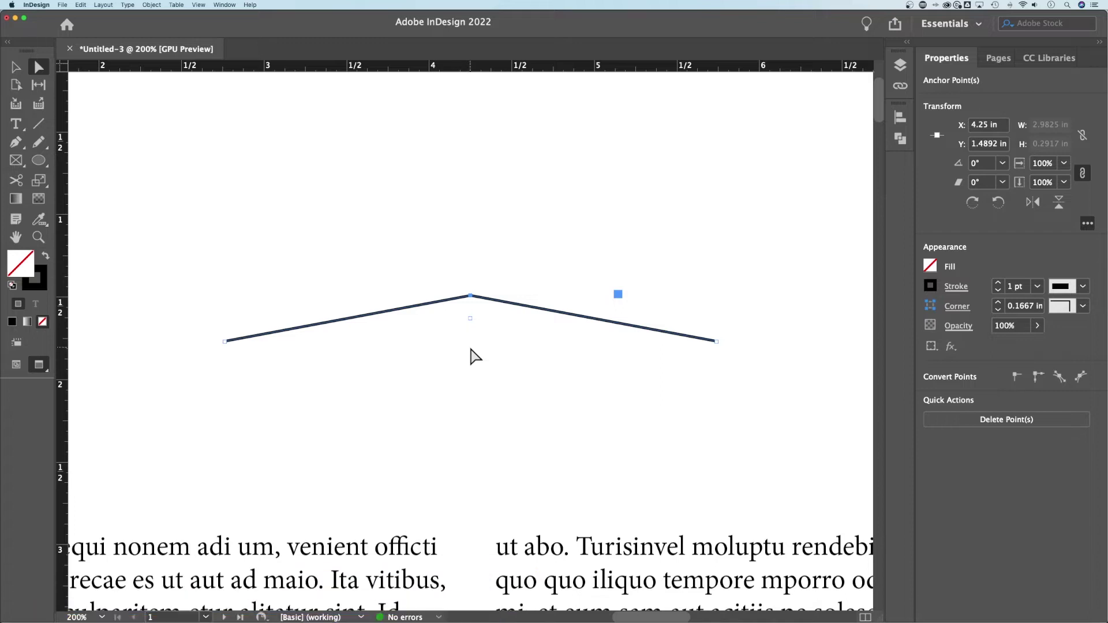
key("Down")
key("Down")
key("Up")
key("Up")
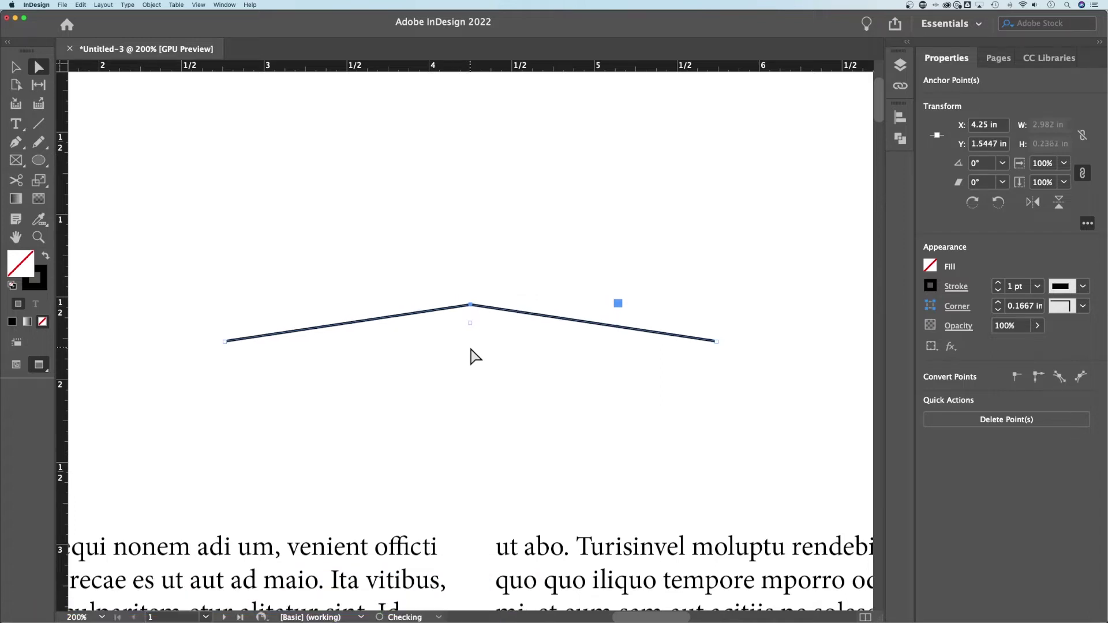
key("Down")
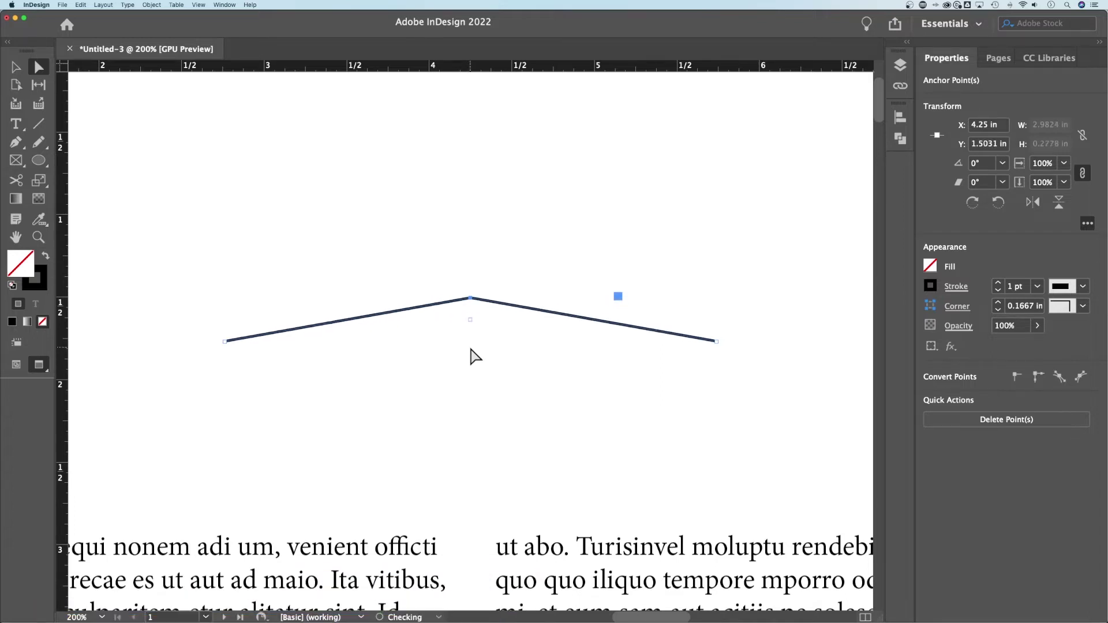
key("p")
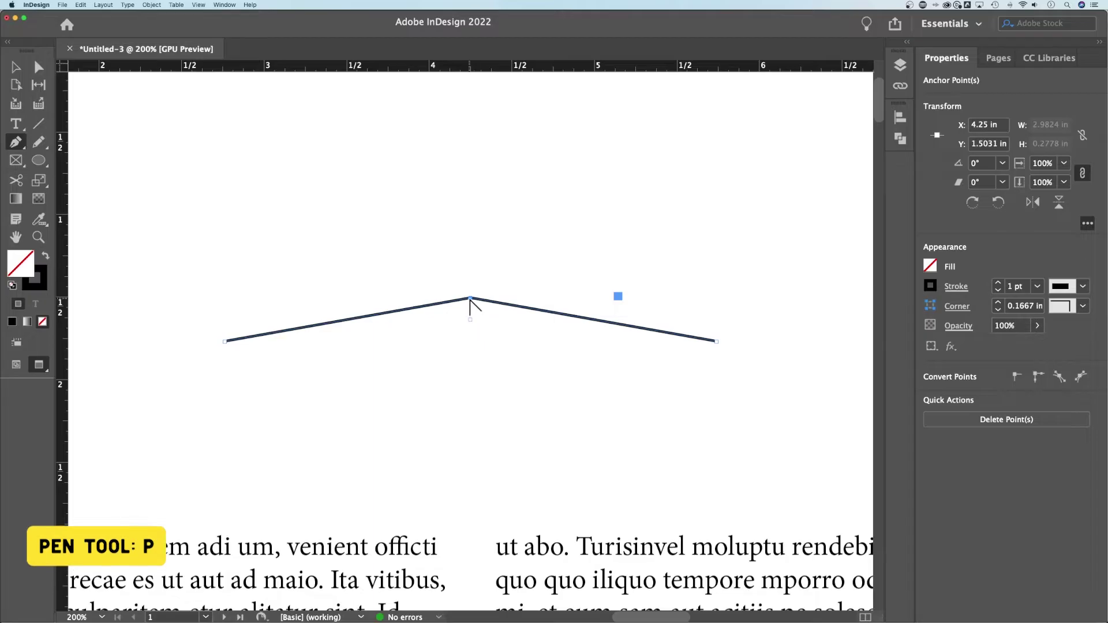
Step: Pull level curve handles from the middle anchor to make a smooth arch
left_click_drag(470, 298, 564, 305)
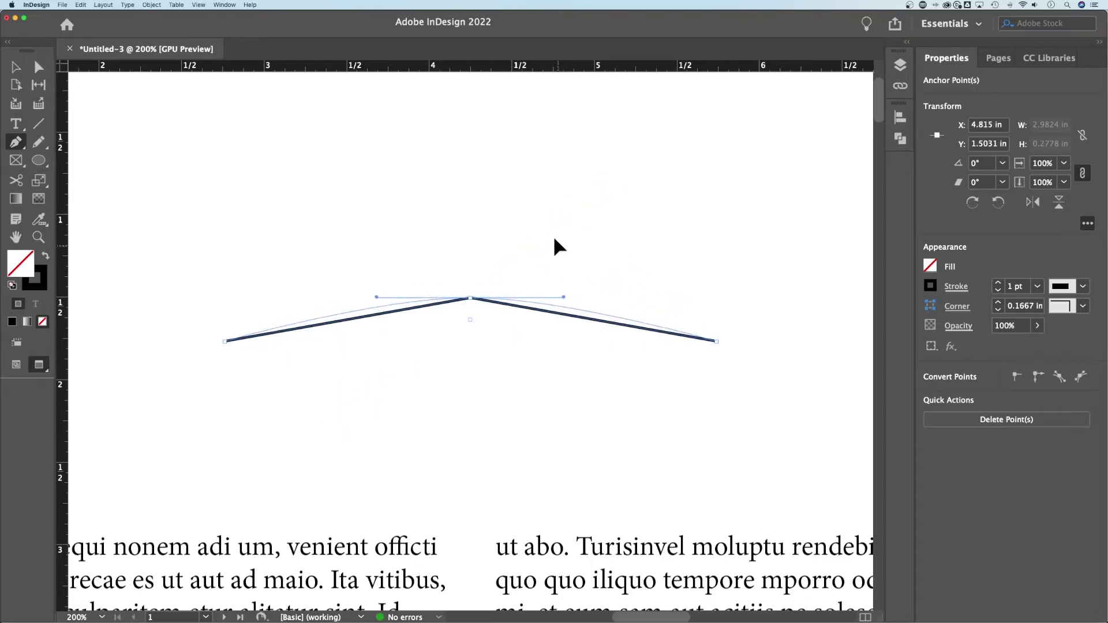
key("super+z")
key("super+shift+z")
key("super+z")
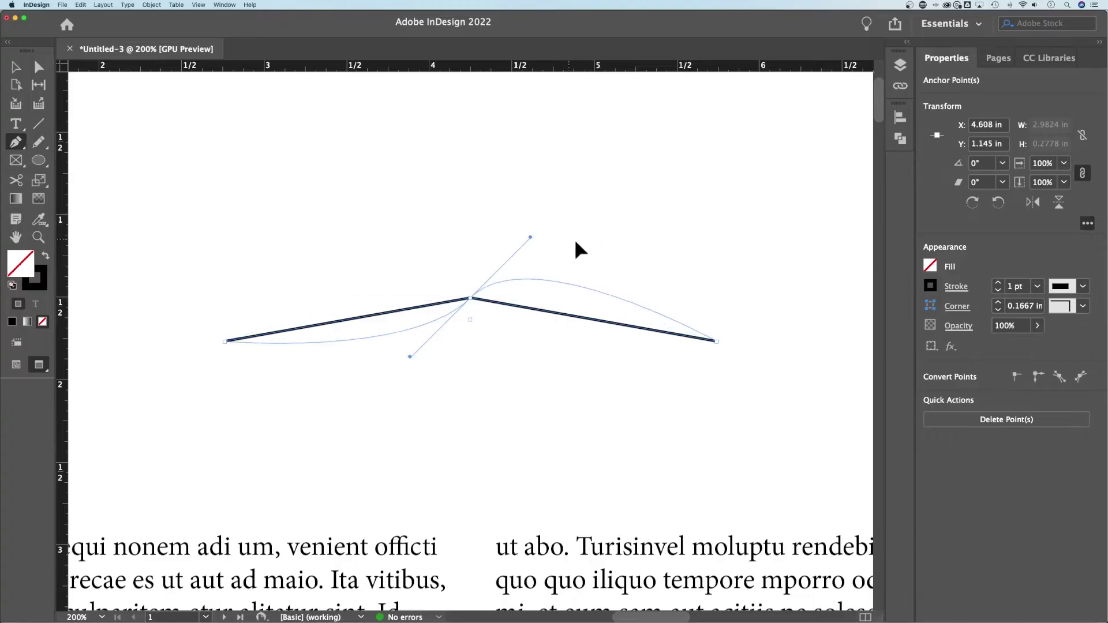
left_click_drag(575, 242, 597, 299)
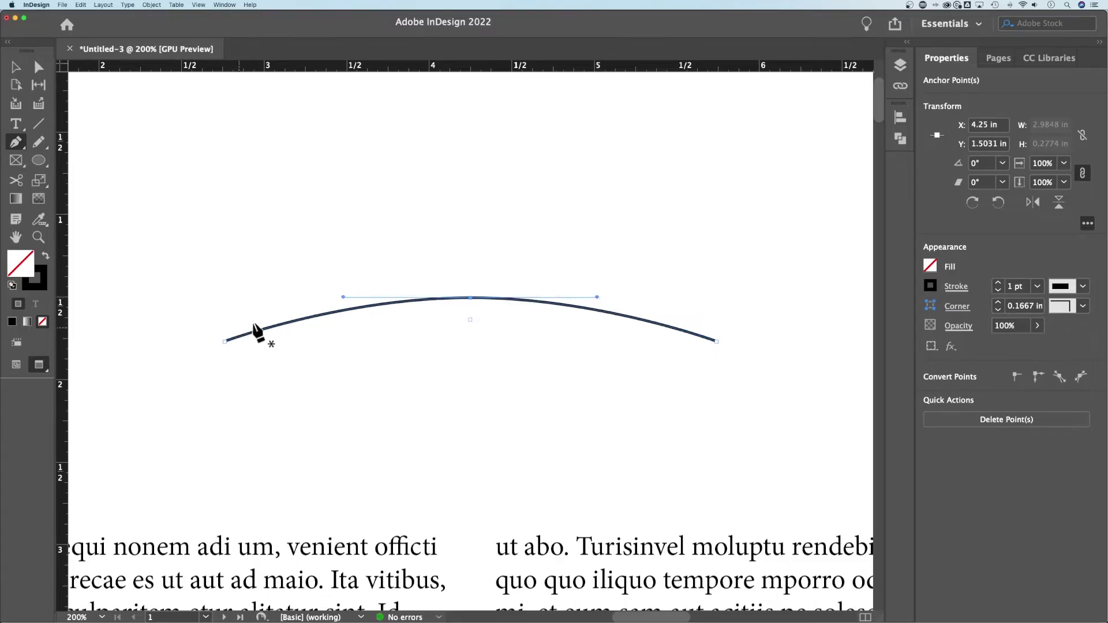
Step: Settle the middle anchor at Y 1.6419 in for a gentle 0.1388 in arc
key("v")
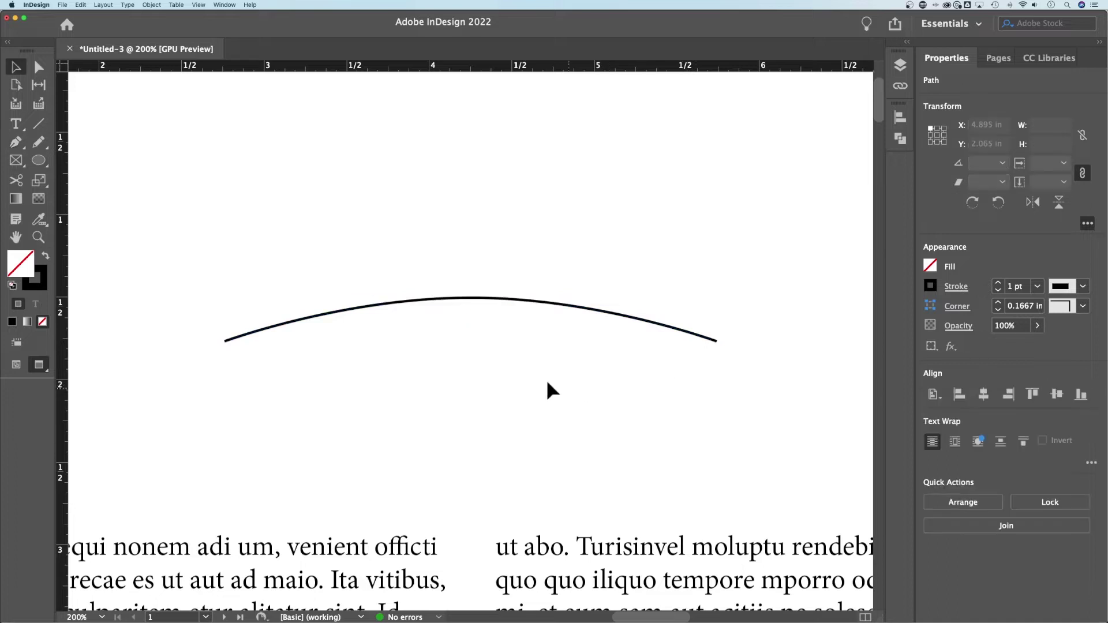
left_click(546, 381)
key("a")
left_click_drag(495, 330, 445, 285)
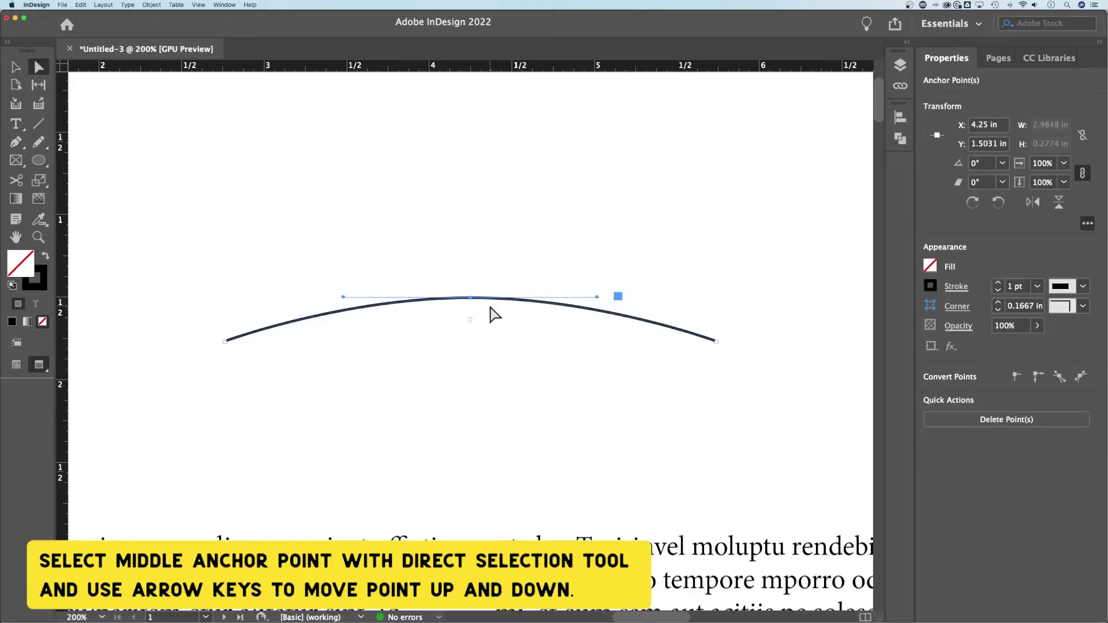
key("shift+Up")
key("shift+Down")
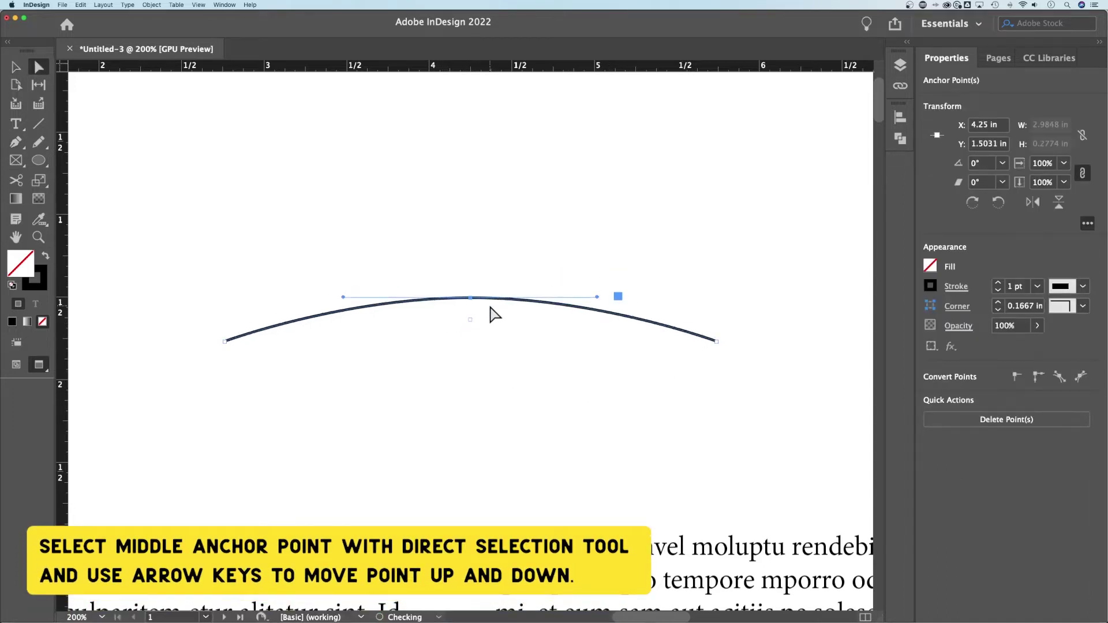
key("shift+Down")
key("shift+Up")
key("shift+Up")
key("shift+Down")
key("shift+Down")
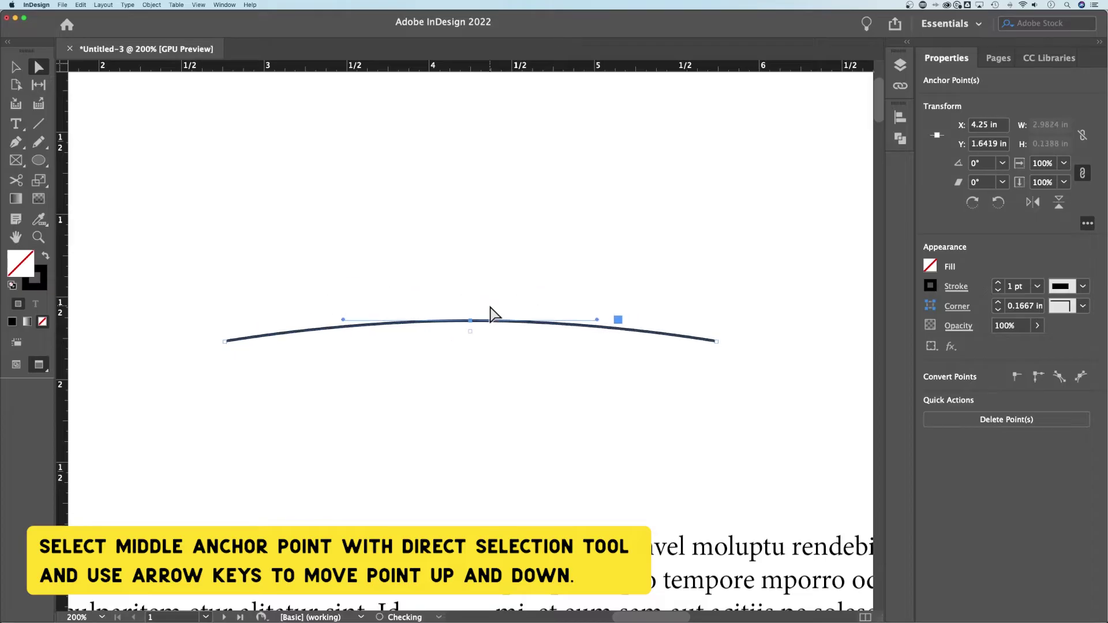
key("shift+Up")
key("shift+Up")
key("shift+Up")
key("shift+Down")
key("shift+Down")
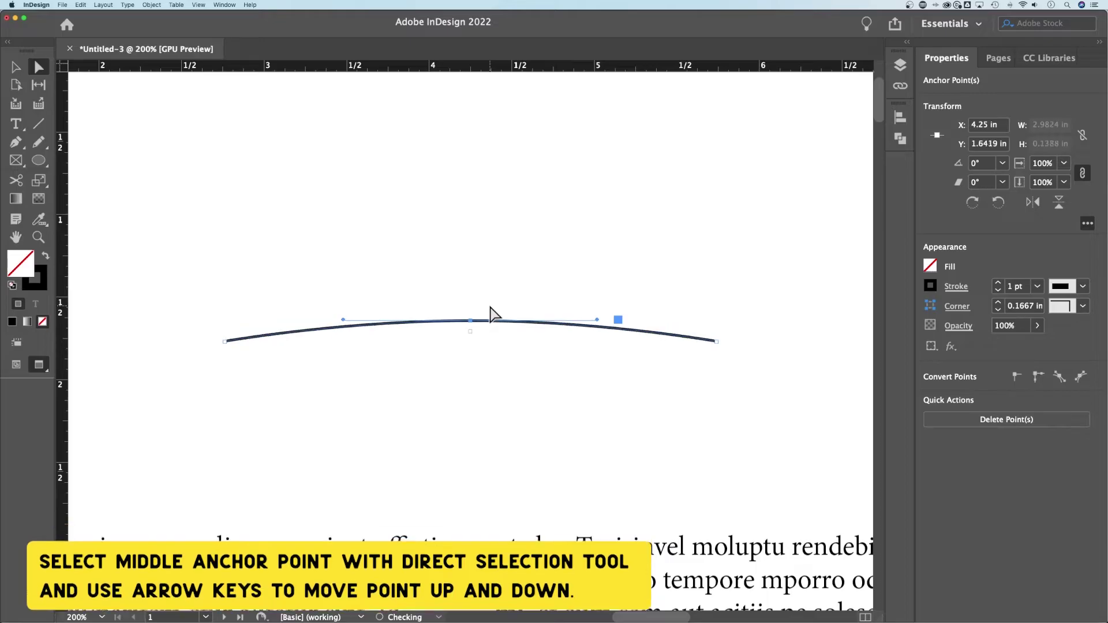
Step: Type 'type on our path' along the curve from its left end with Type on a Path
left_click(408, 369)
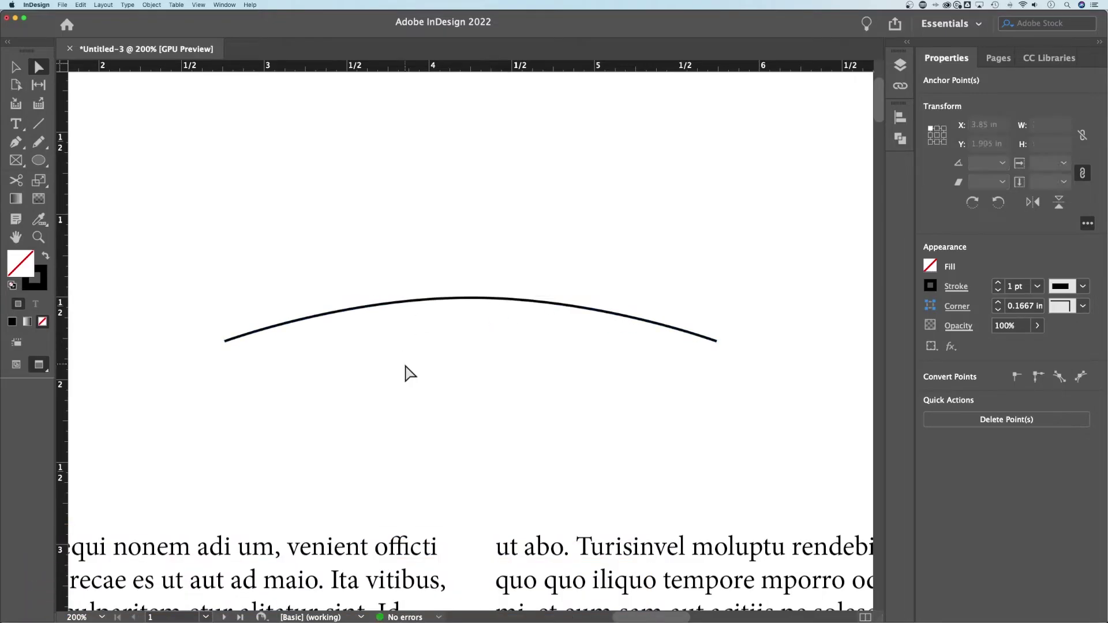
key("t")
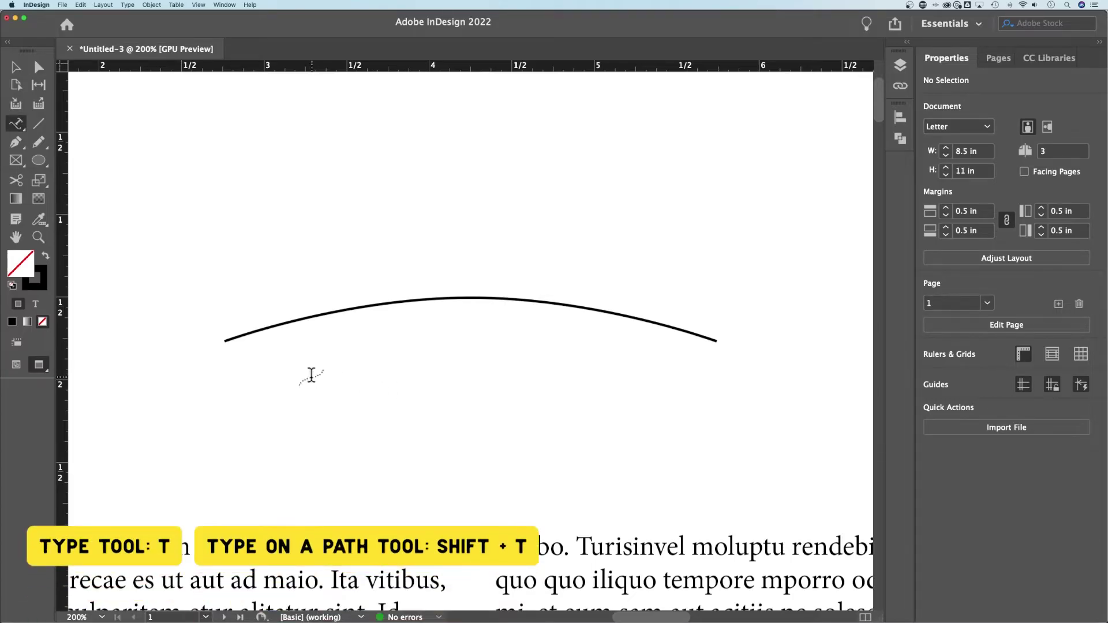
left_click(20, 126)
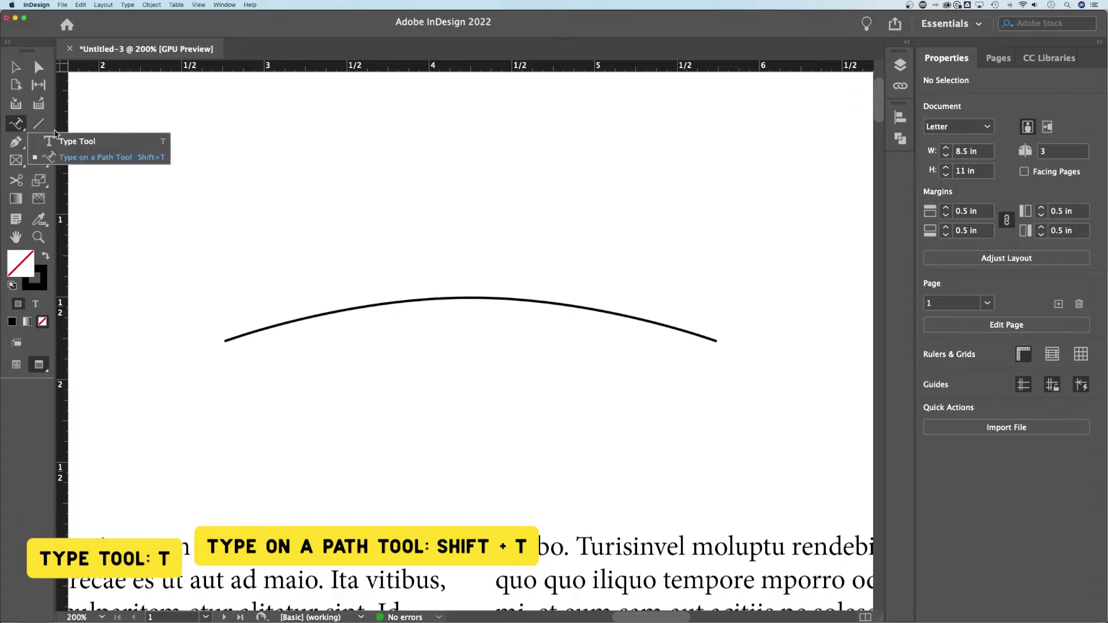
left_click(76, 157)
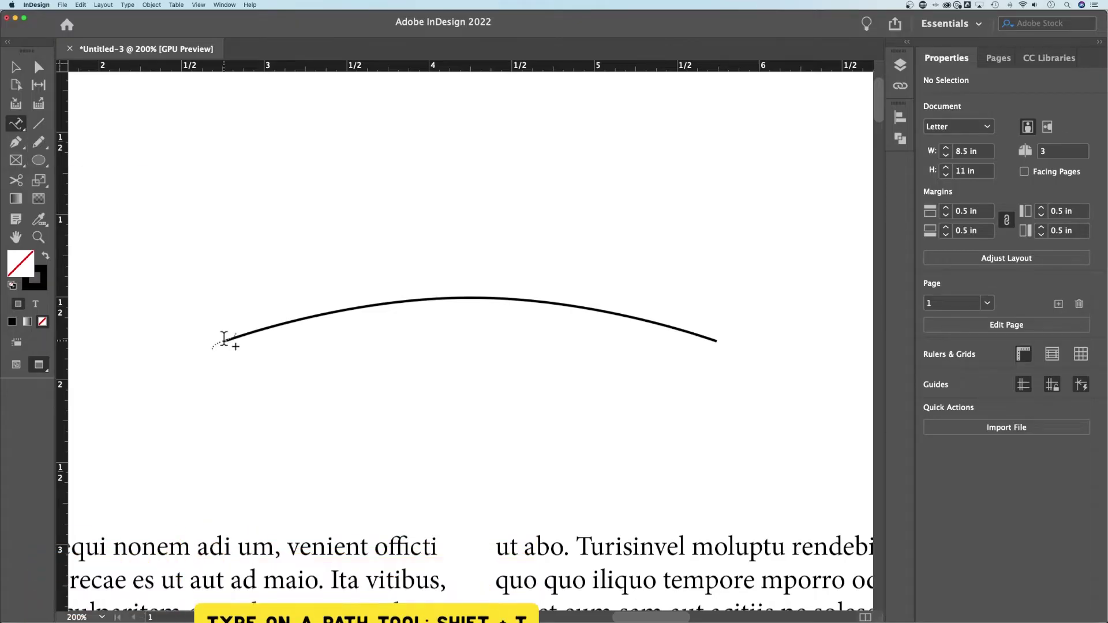
left_click(225, 341)
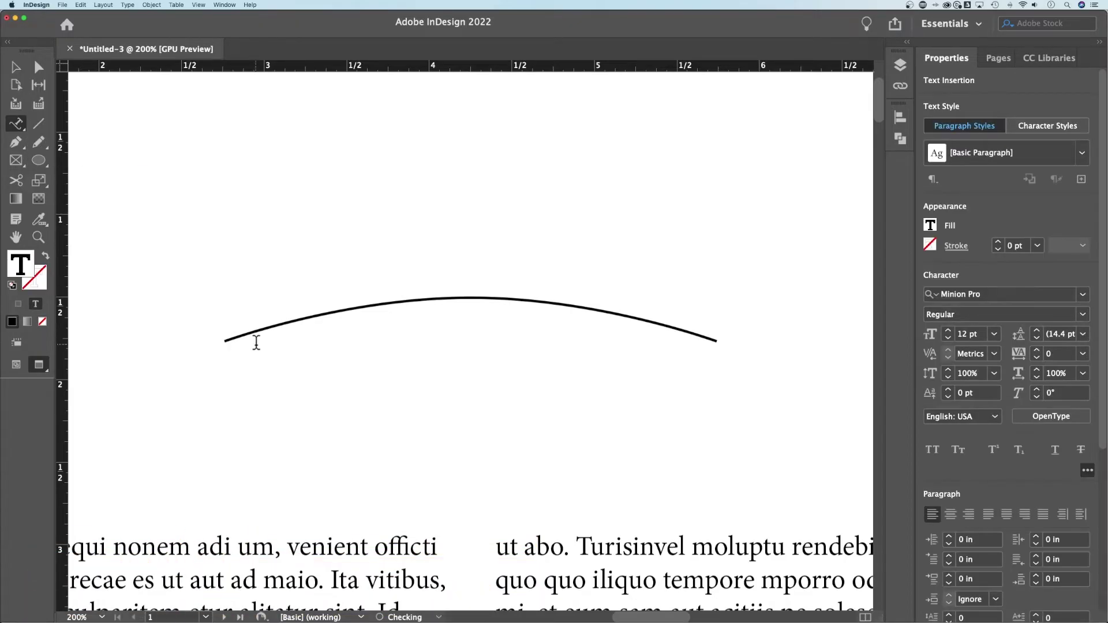
type("type on our path")
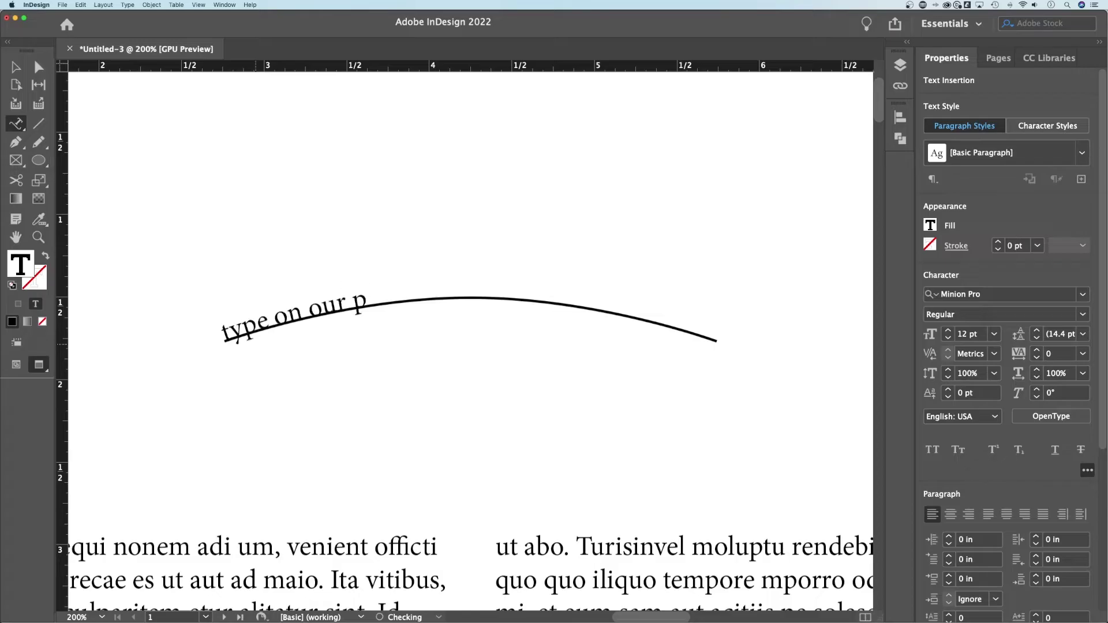
key("Left")
key("Left")
key("Left")
key("Left")
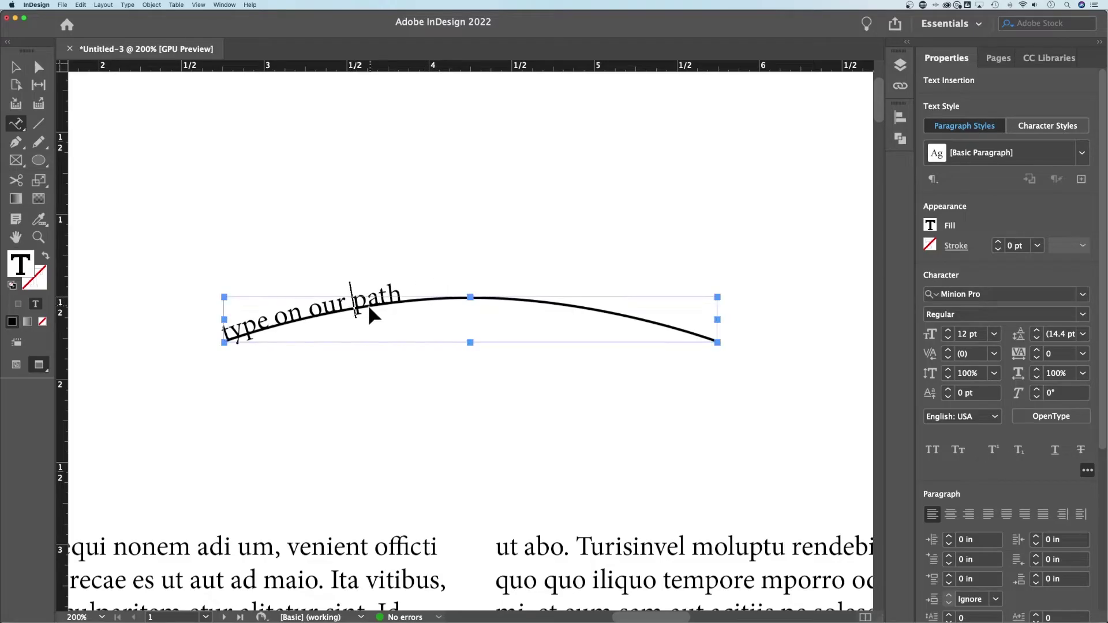
Step: Centre all the path text along the curve
key("super+a")
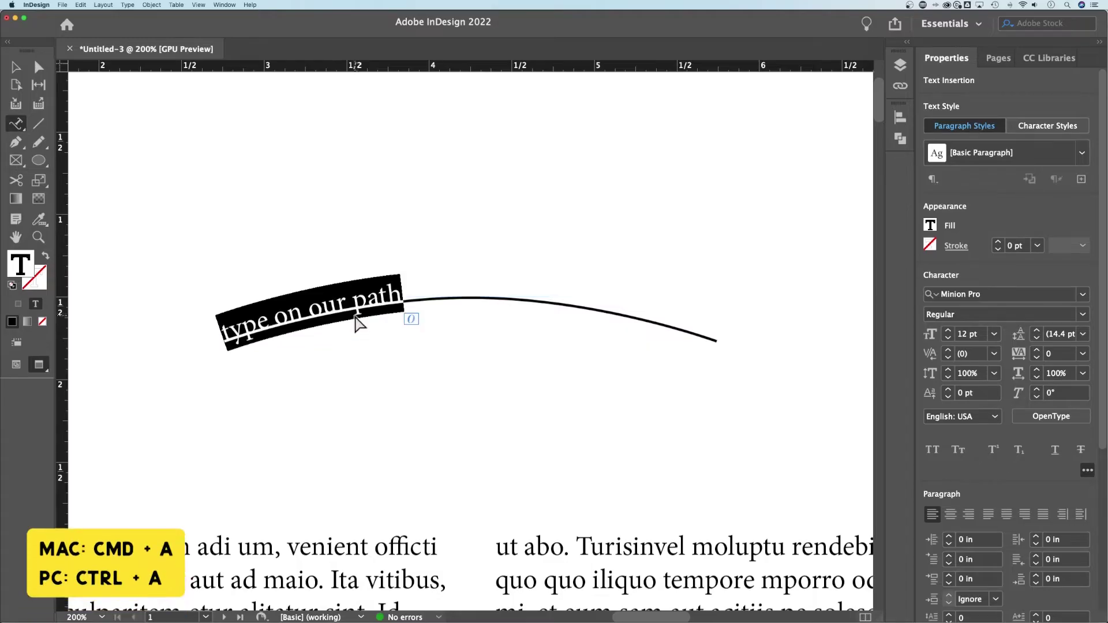
left_click(951, 514)
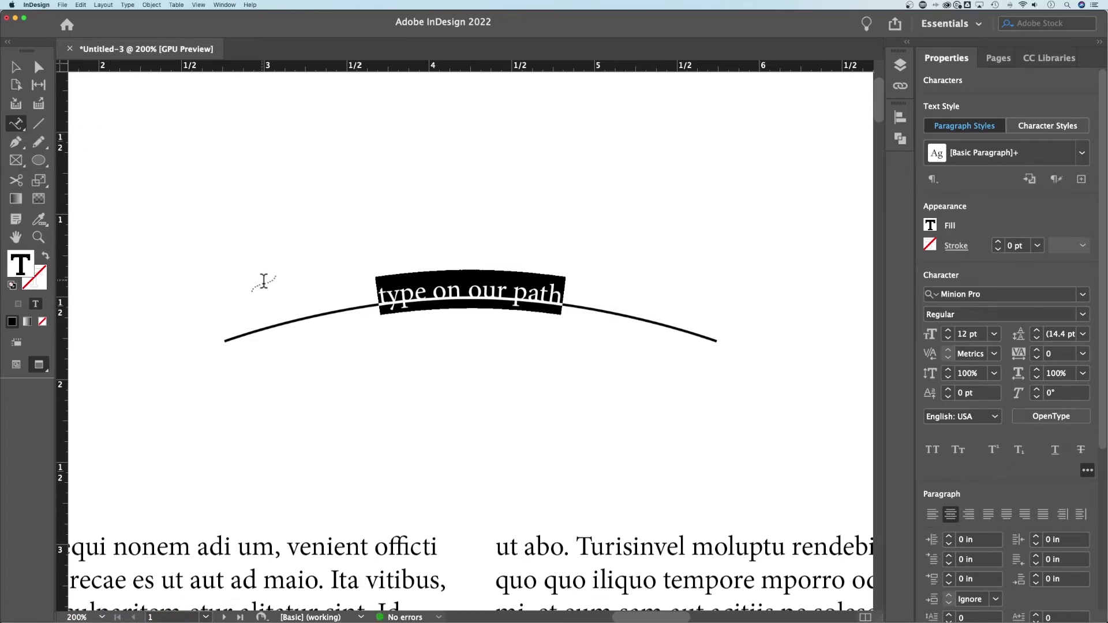
left_click(385, 295)
left_click(15, 67)
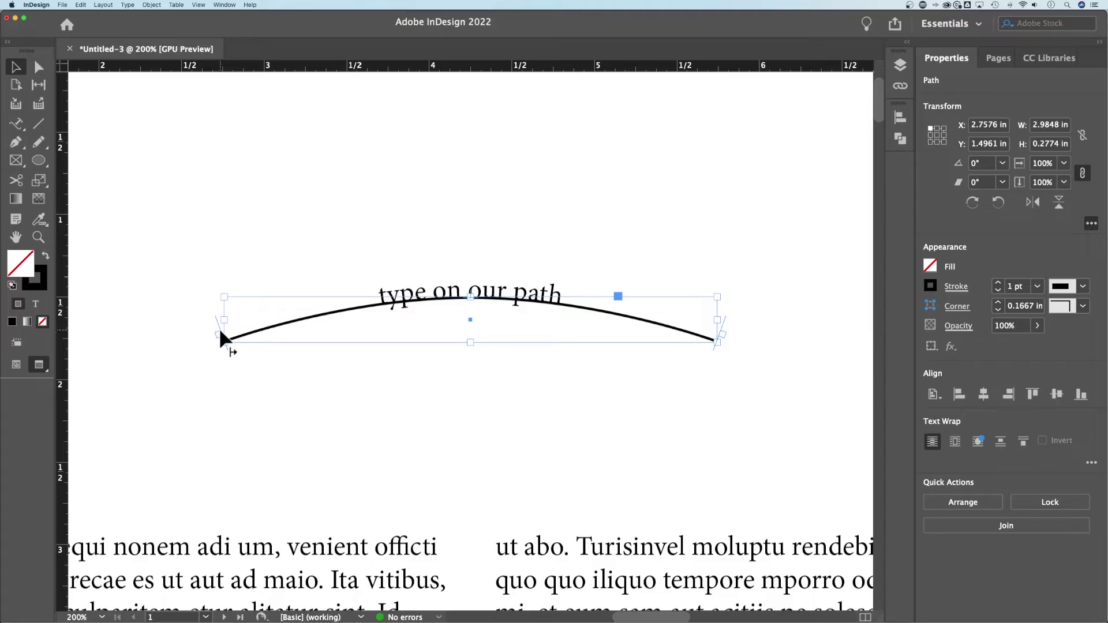
left_click_drag(221, 335, 342, 301)
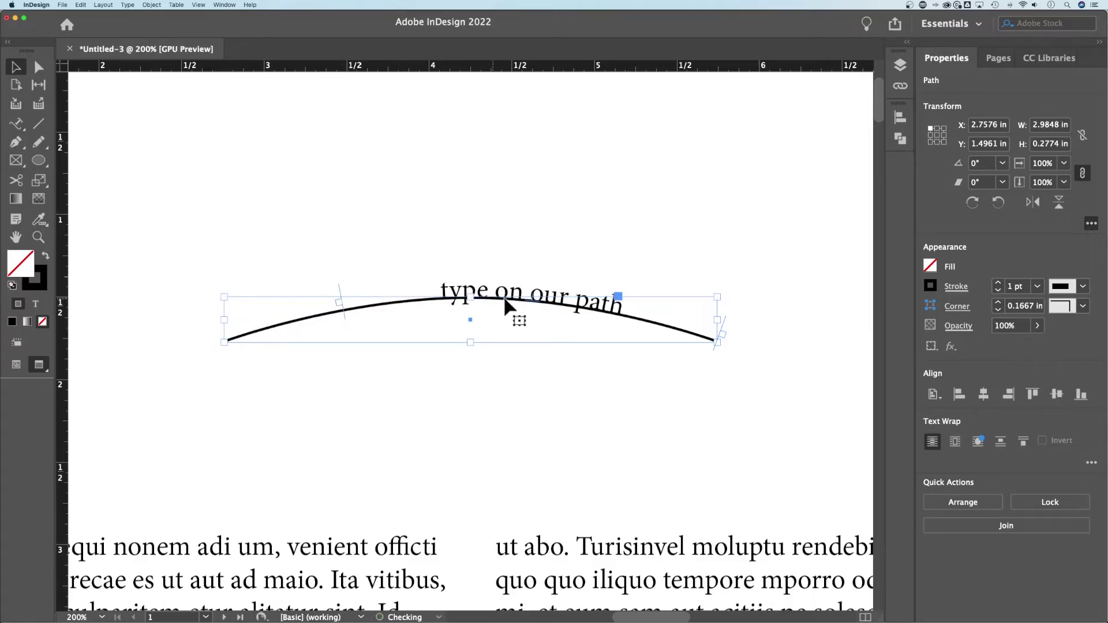
left_click_drag(721, 329, 648, 314)
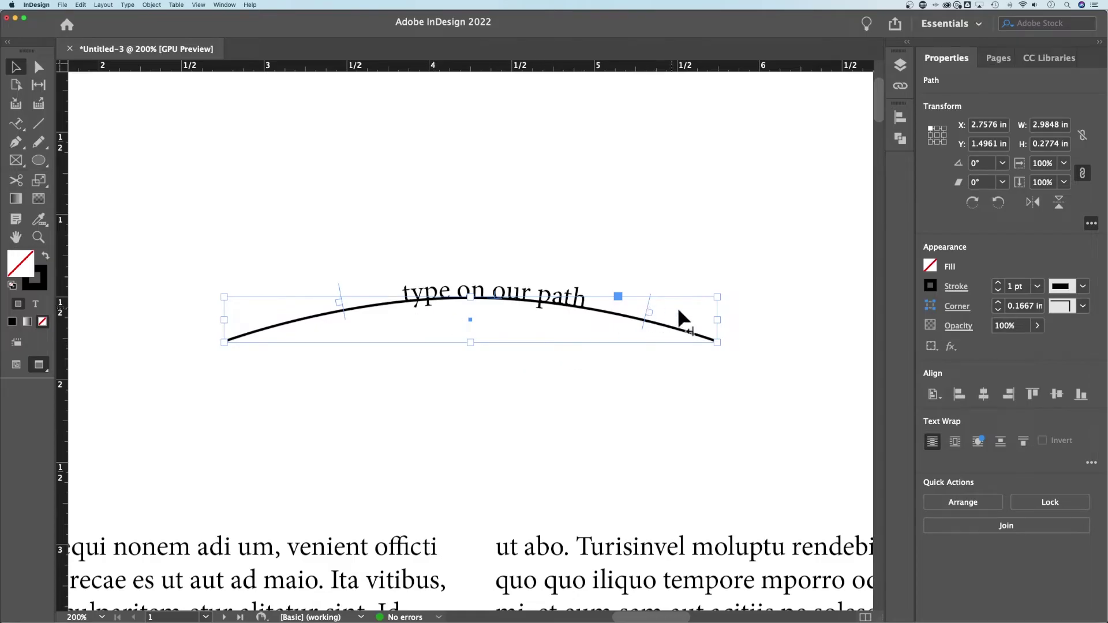
left_click(744, 354)
key("Escape")
left_click_drag(649, 301, 736, 330)
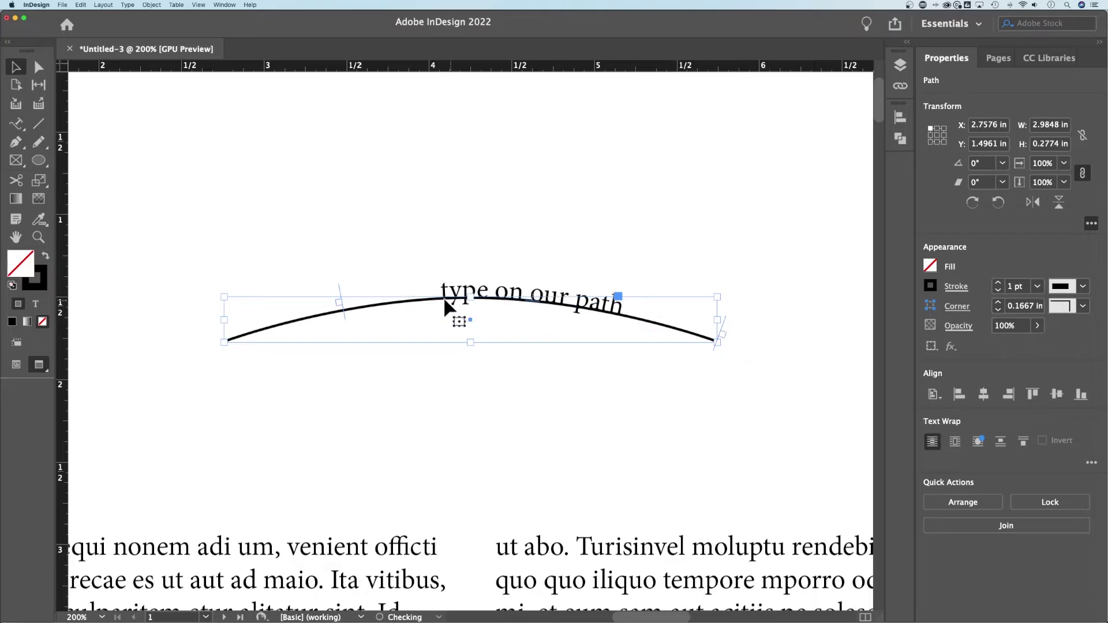
mouse_move(197, 345)
left_mouse_down()
mouse_move(185, 347)
mouse_move(217, 341)
left_mouse_up()
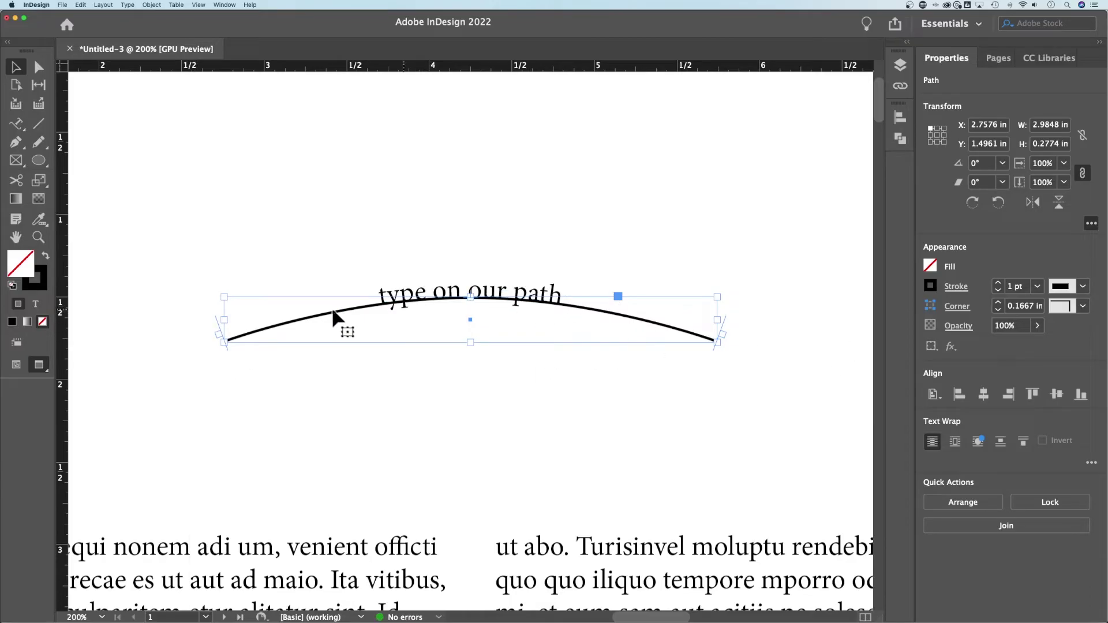
left_click(502, 364)
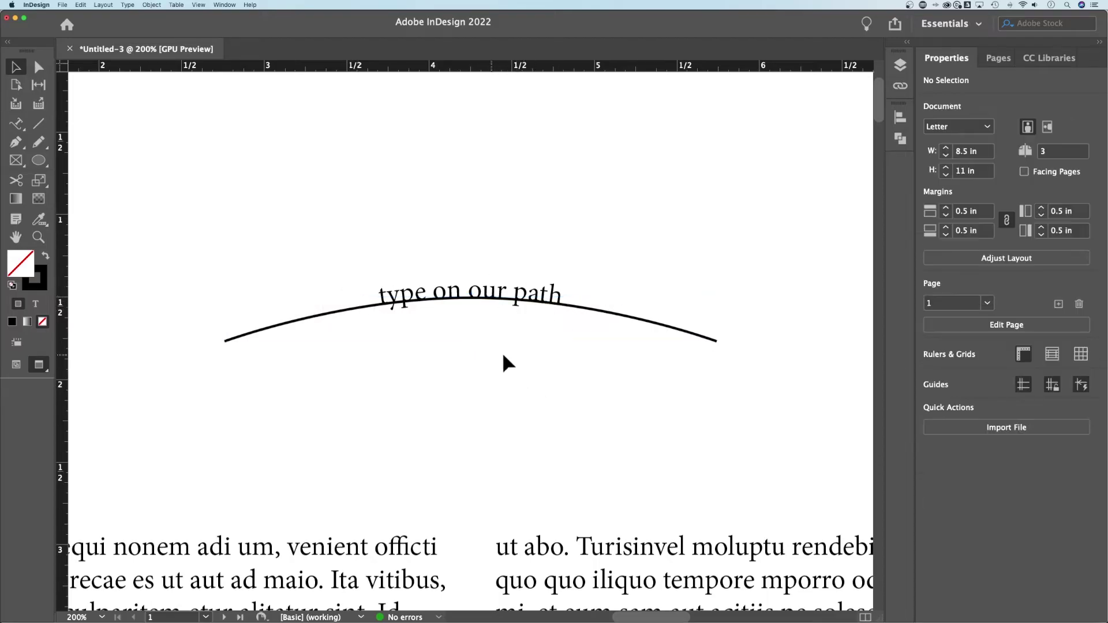
key("super+minus")
key("super+minus")
Step: Replace the path text with the word 'CURVE' copied from the pasteboard frame
left_click_drag(281, 336, 567, 292)
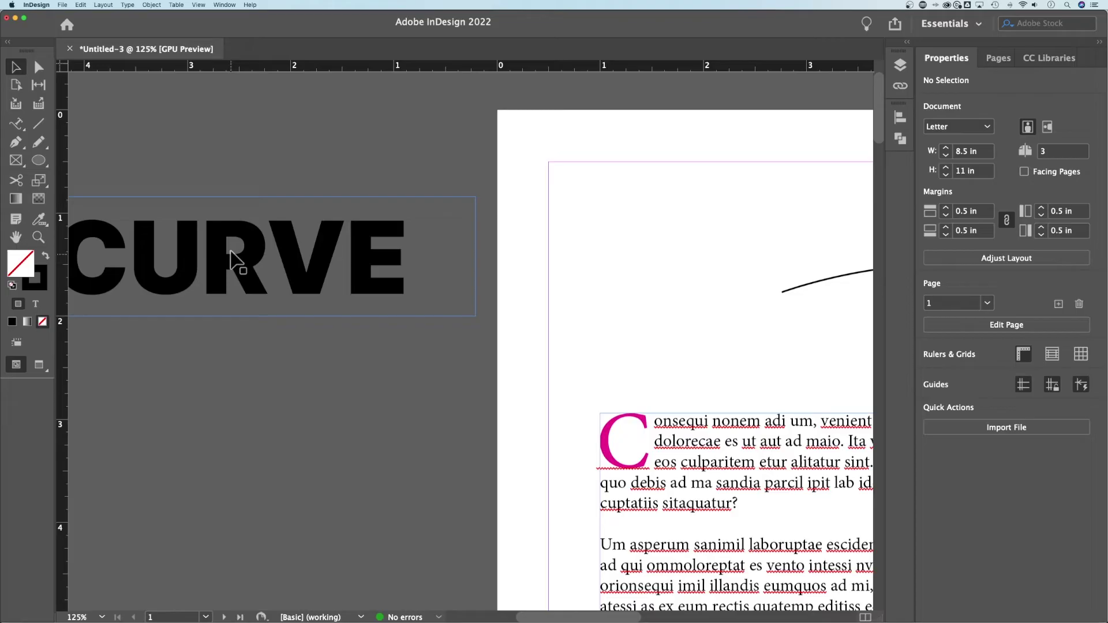
triple_click(231, 259)
key("cmd+c")
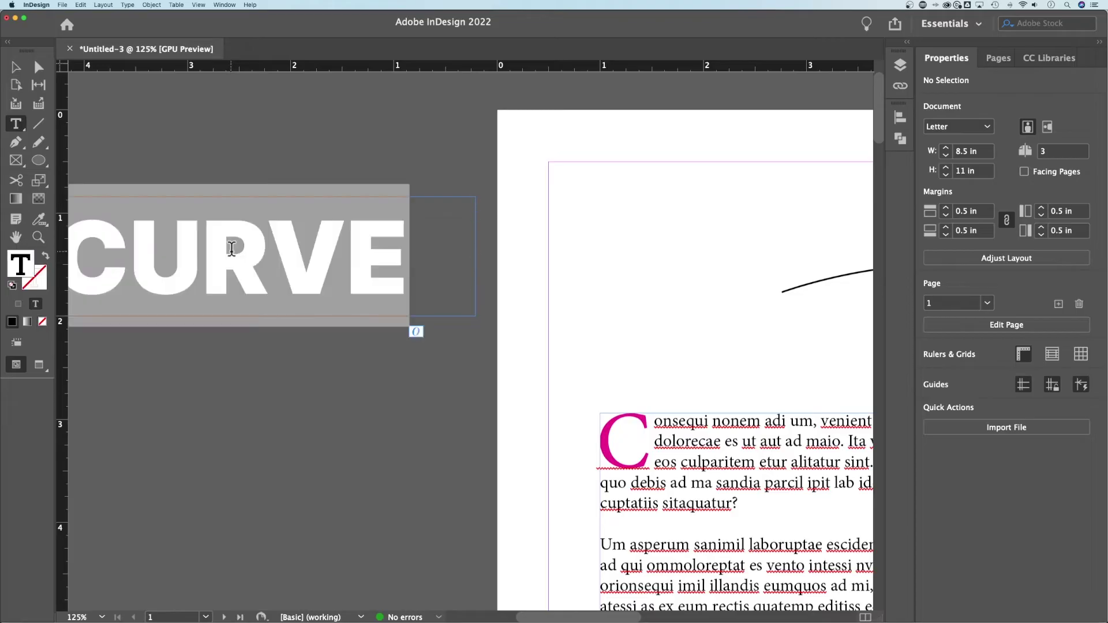
key("Escape")
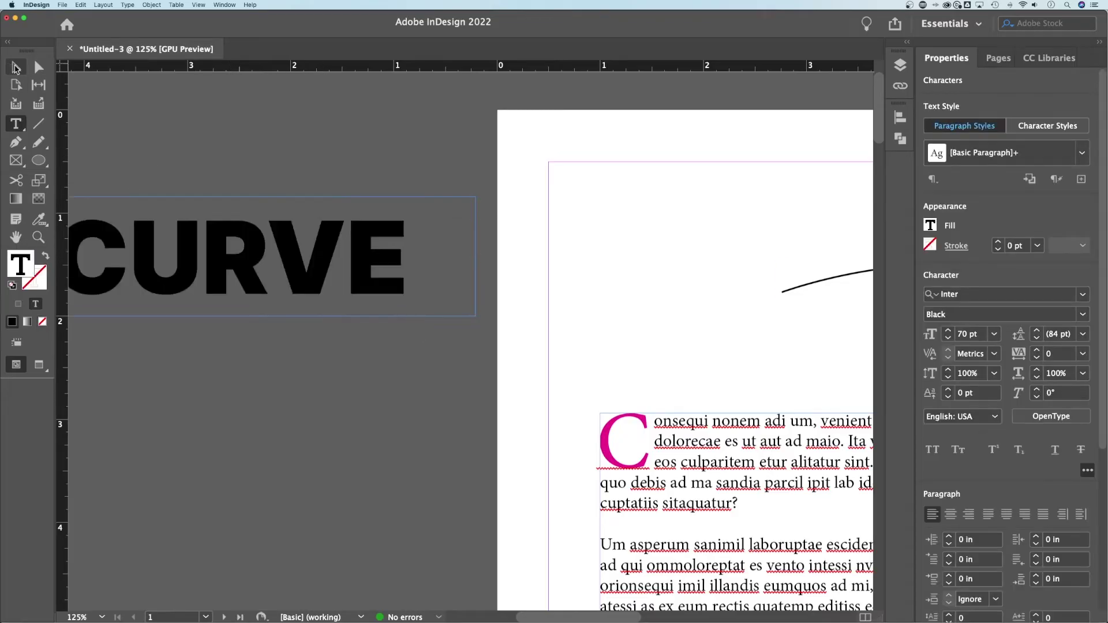
scroll(583, 317, "right", 10)
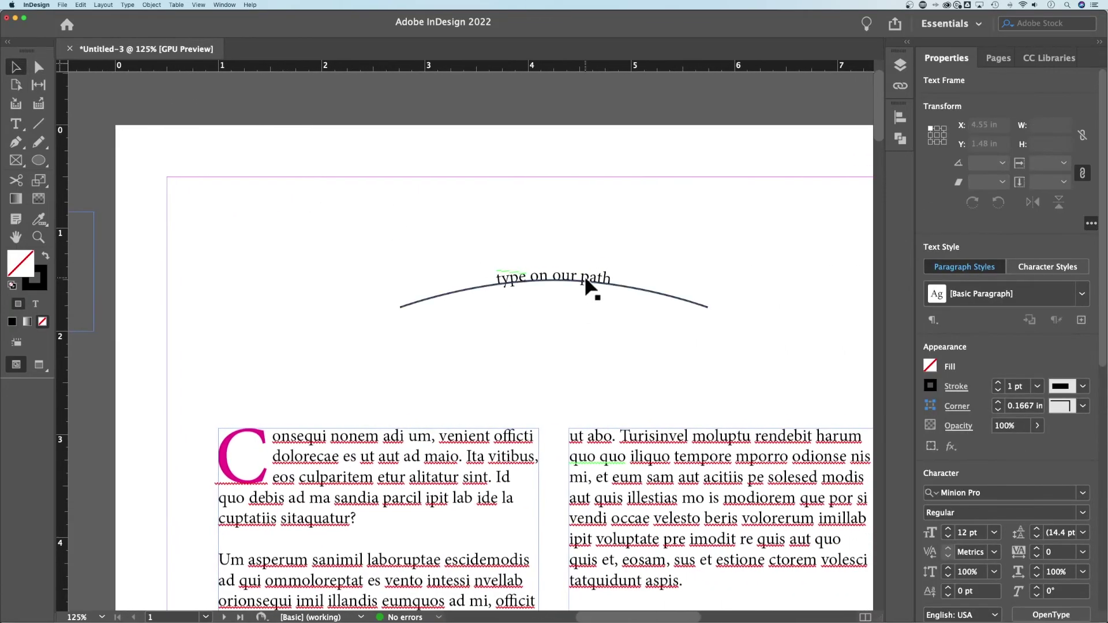
double_click(586, 287)
left_click_drag(607, 277, 462, 273)
key("BackSpace")
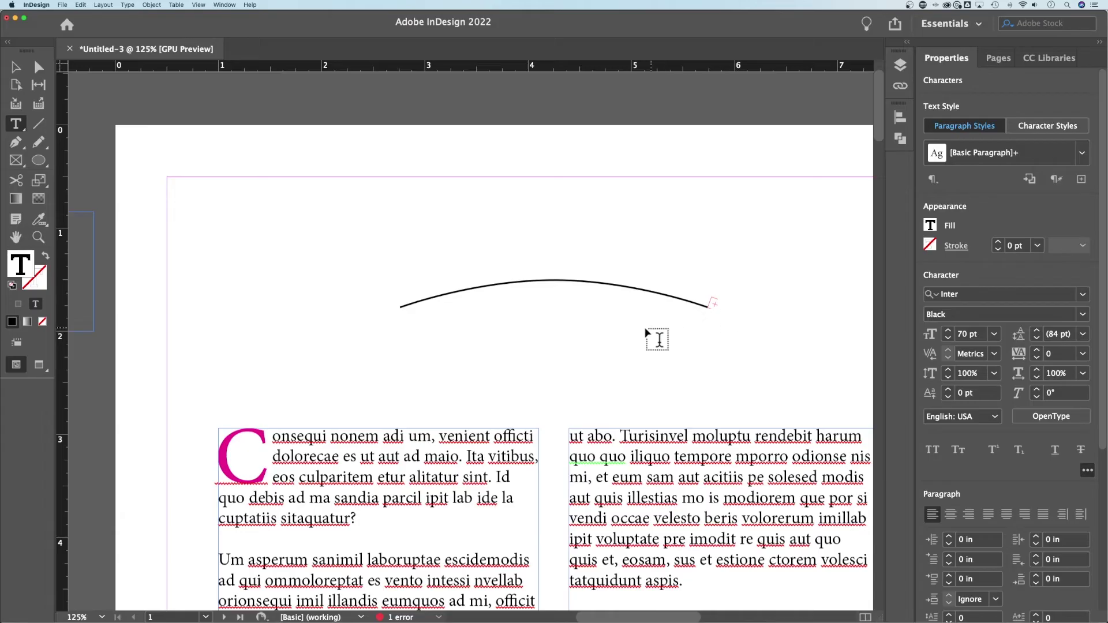
key("cmd+v")
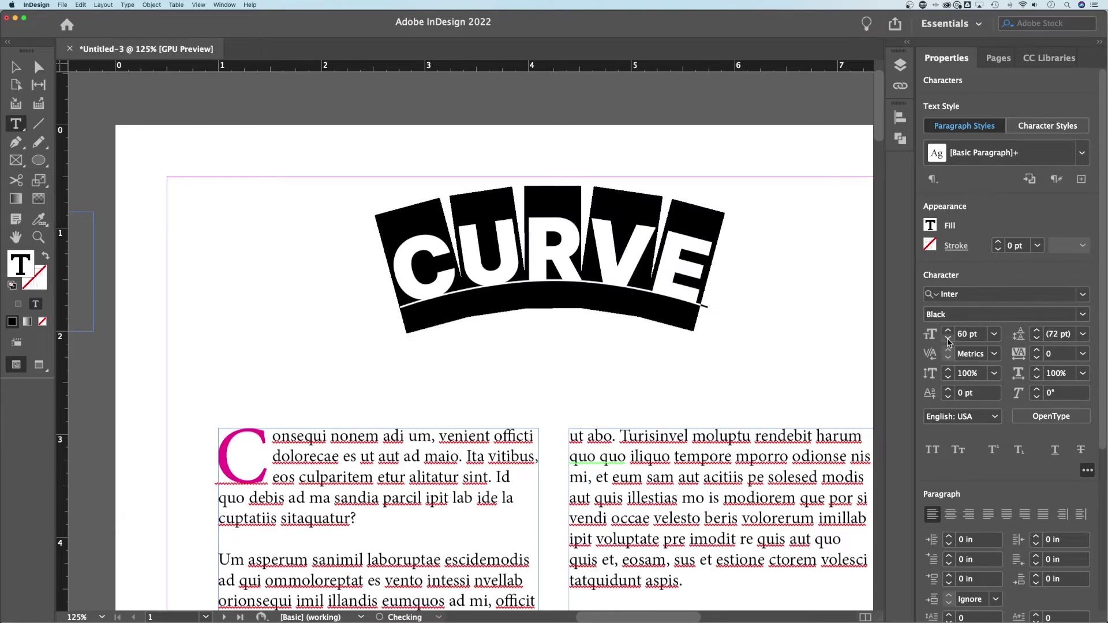
Step: Set CURVE to 50 pt and centre it along the curve
left_click(947, 340)
left_click(947, 339)
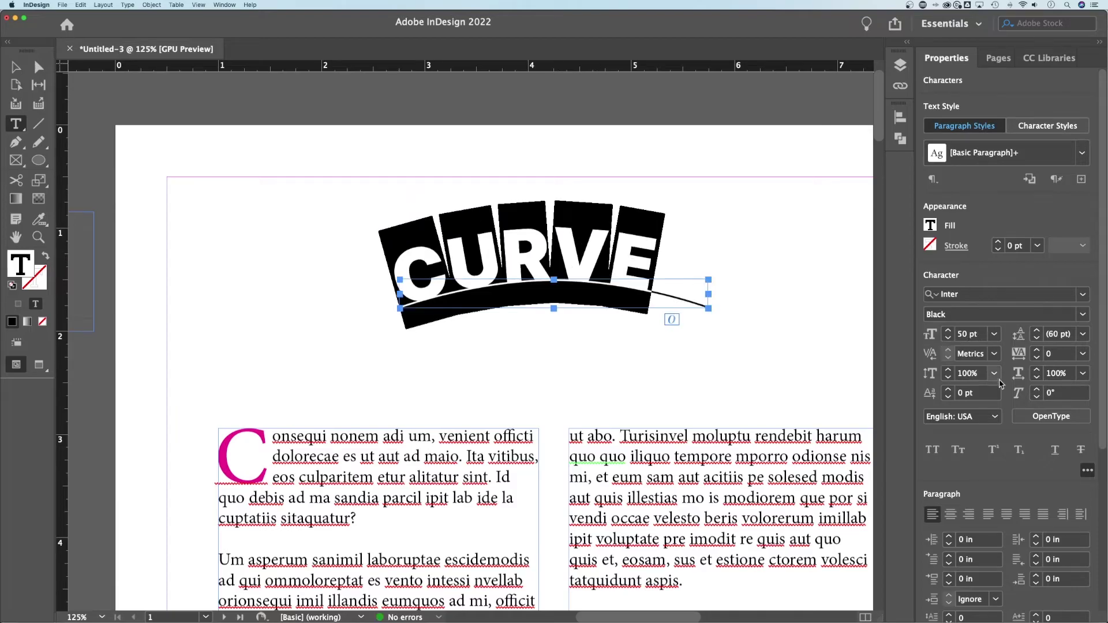
left_click(952, 515)
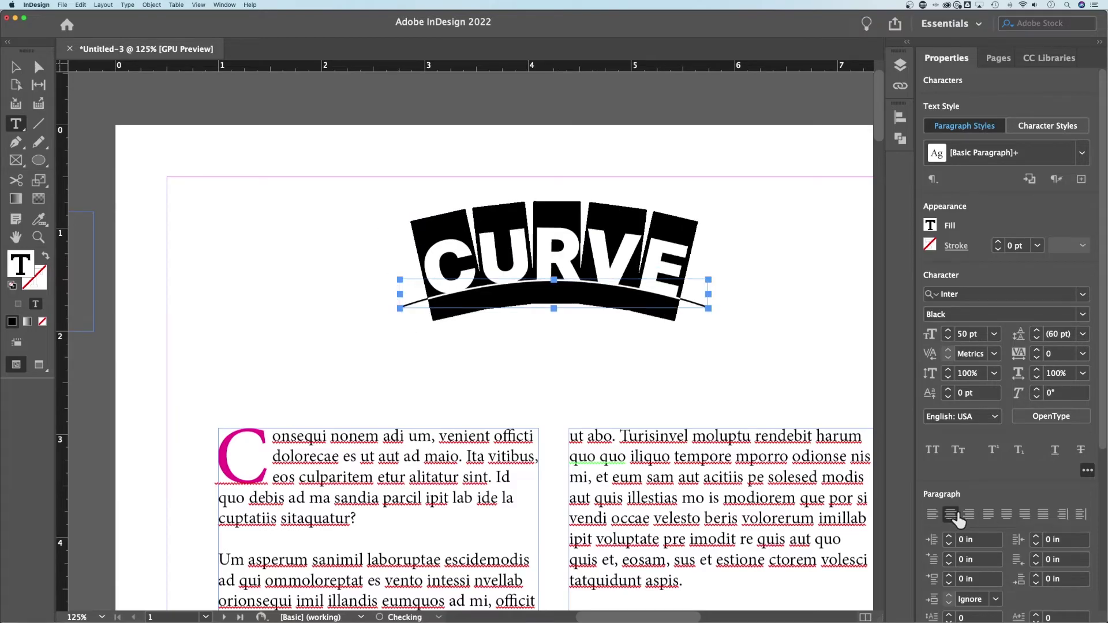
key("Escape")
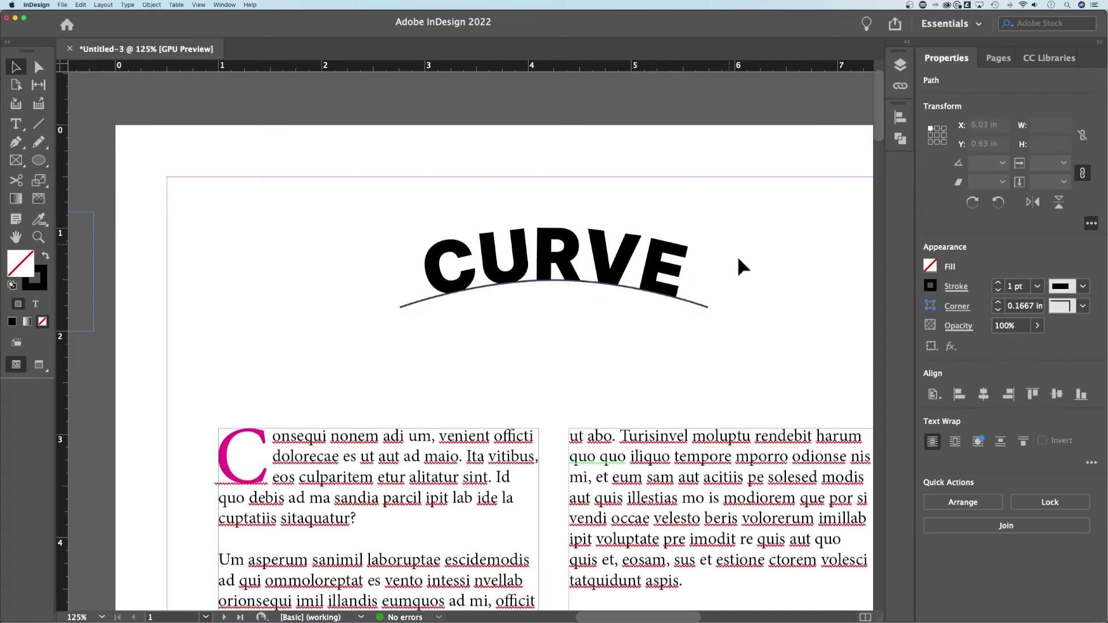
Step: Nudge the curve's middle point to give the path a gentle upward arch
left_click(737, 265)
key("cmd+equal")
left_click(539, 292)
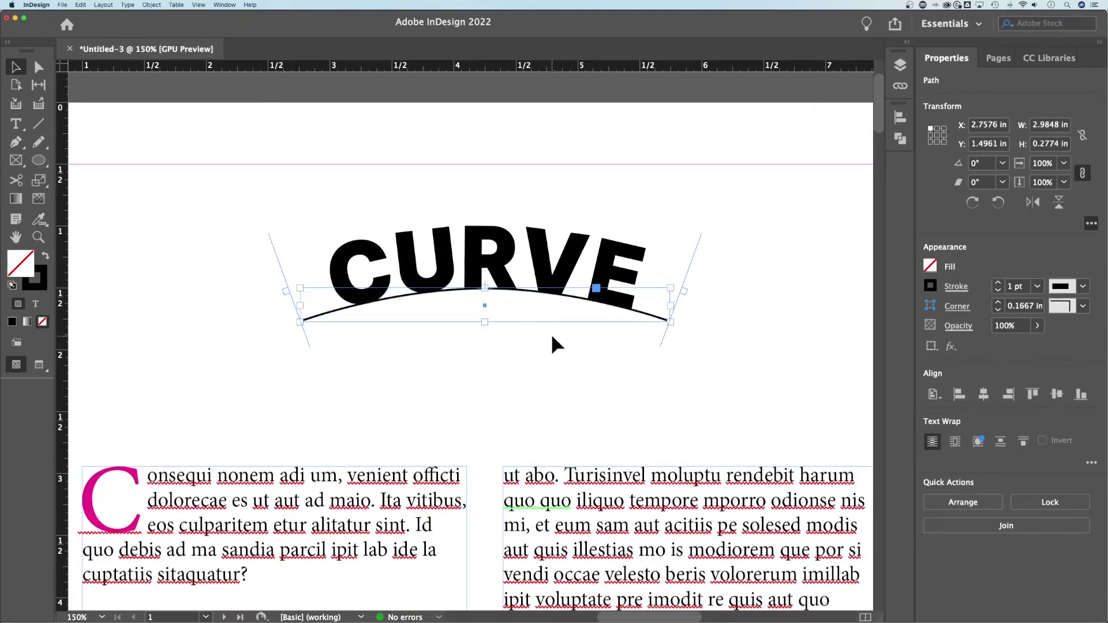
key("a")
left_click_drag(531, 353, 463, 272)
key("Down")
key("Down")
key("Down")
key("Down")
key("Down")
key("Down")
key("Down")
key("Down")
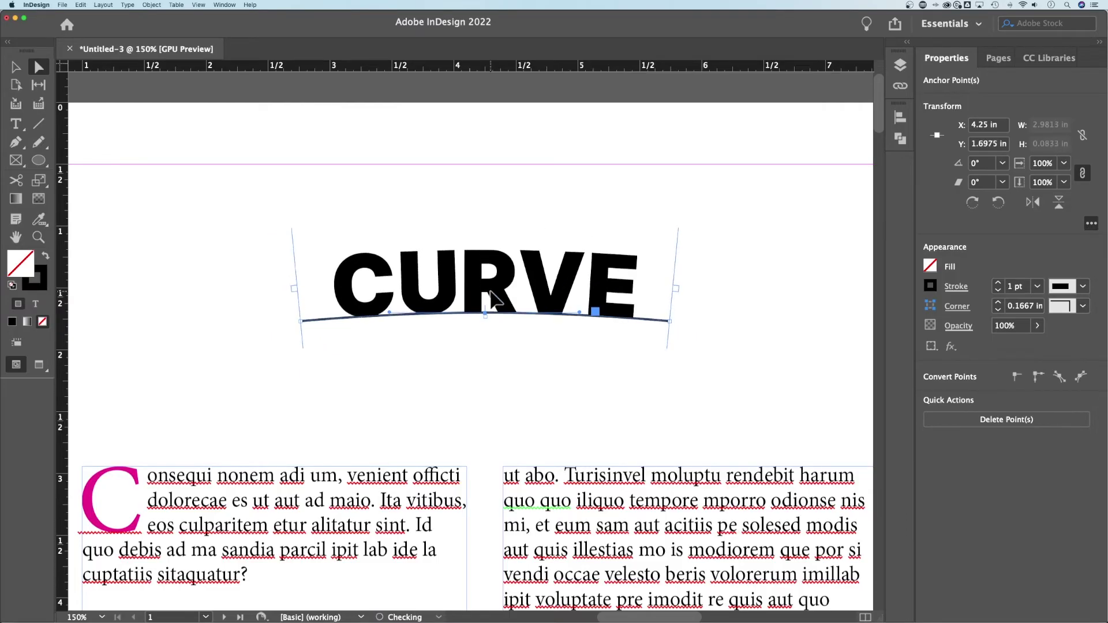
key("Up")
key("Up")
key("Up")
key("Up")
key("Up")
key("Up")
key("Up")
key("Up")
key("Up")
key("Up")
key("Up")
key("Up")
key("Up")
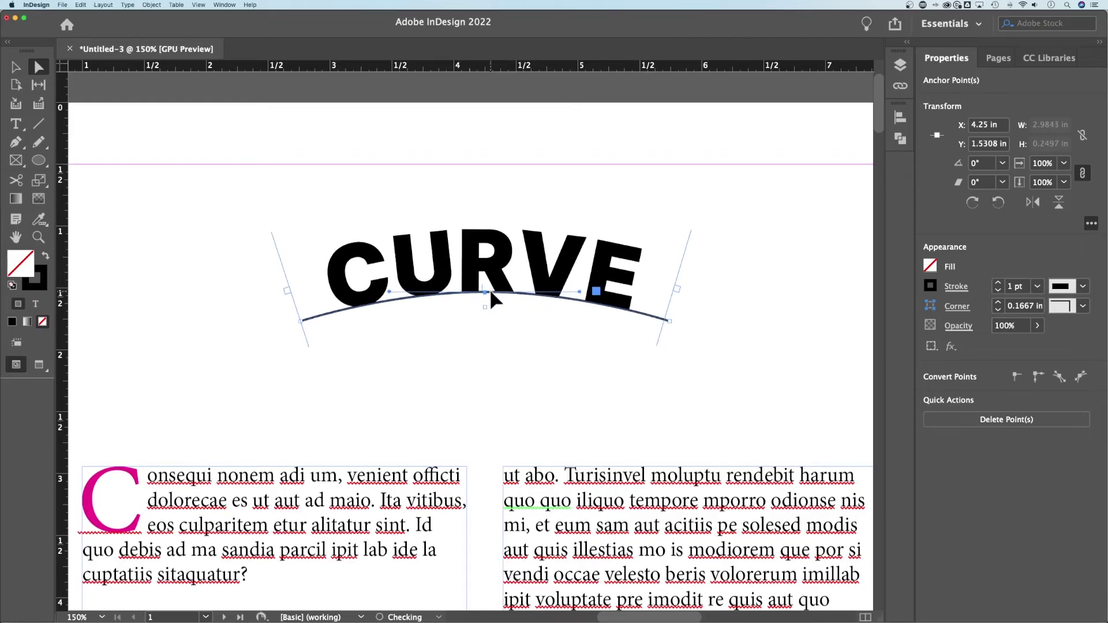
key("Down")
key("Down")
key("Down")
key("Down")
key("Down")
key("Down")
key("Down")
key("Down")
key("Down")
key("Down")
key("Down")
key("Down")
key("Down")
key("Down")
key("Down")
key("Down")
key("Down")
key("Down")
key("Down")
key("Down")
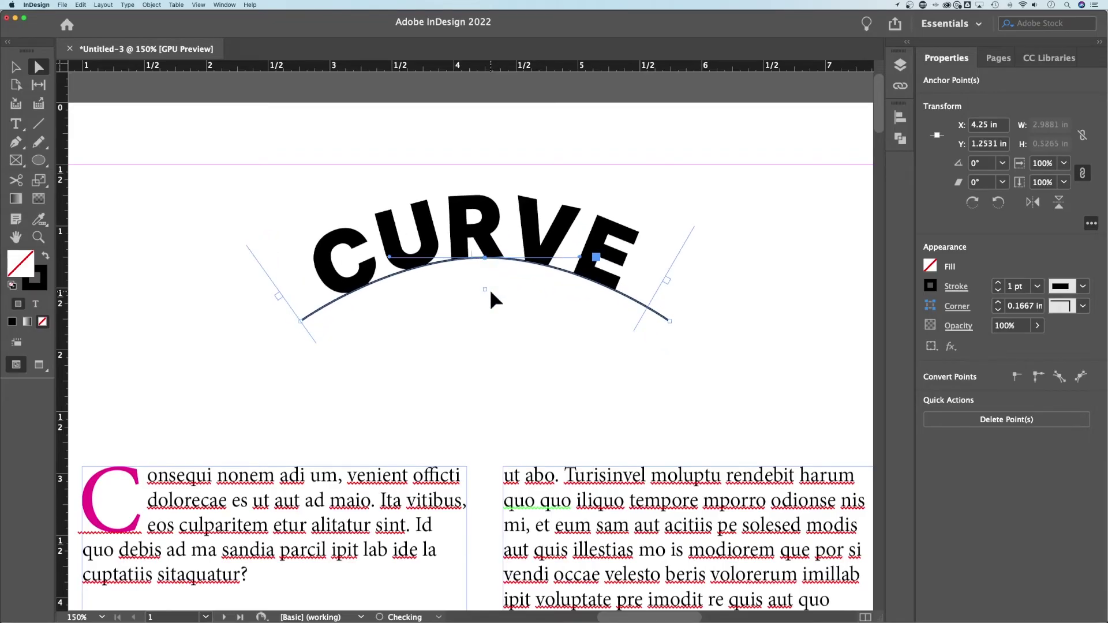
key("Down")
key("Down")
key("Down")
key("Down")
key("Down")
key("Down")
key("Down")
key("Down")
key("Down")
key("Down")
key("Down")
key("Down")
key("Down")
key("Down")
key("Down")
key("Down")
key("Down")
key("Down")
key("Down")
key("Down")
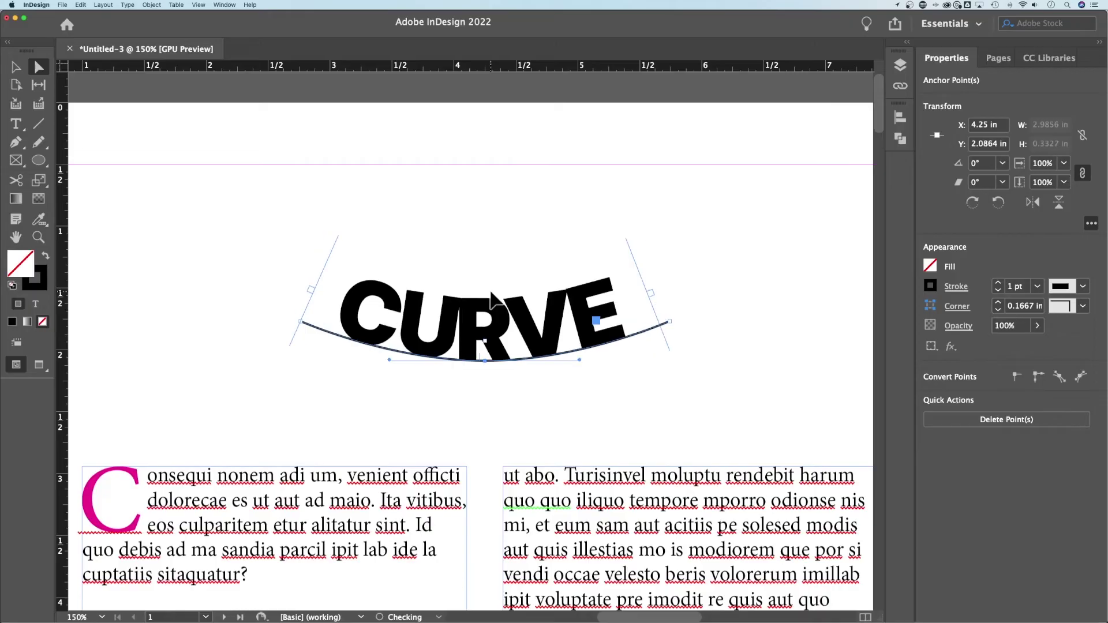
key("Up")
key("Up")
key("Up")
key("Up")
key("Up")
key("Up")
key("Up")
key("Up")
key("Up")
key("Up")
key("Up")
key("Up")
key("Up")
key("Up")
key("Up")
key("Up")
key("Up")
key("Up")
key("Up")
key("Up")
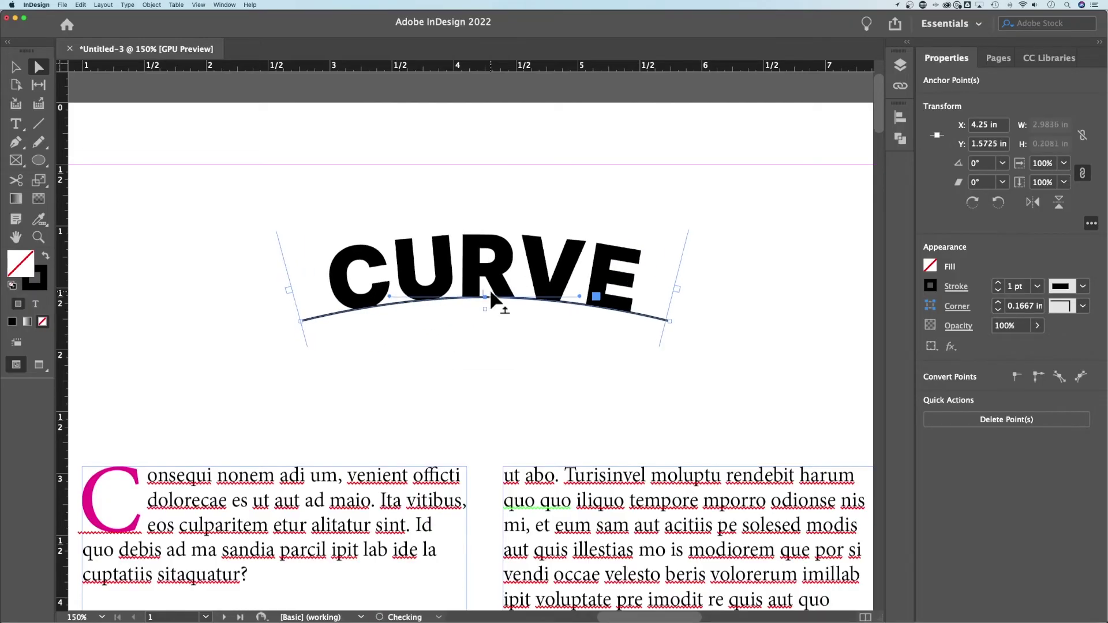
key("Up")
key("Up")
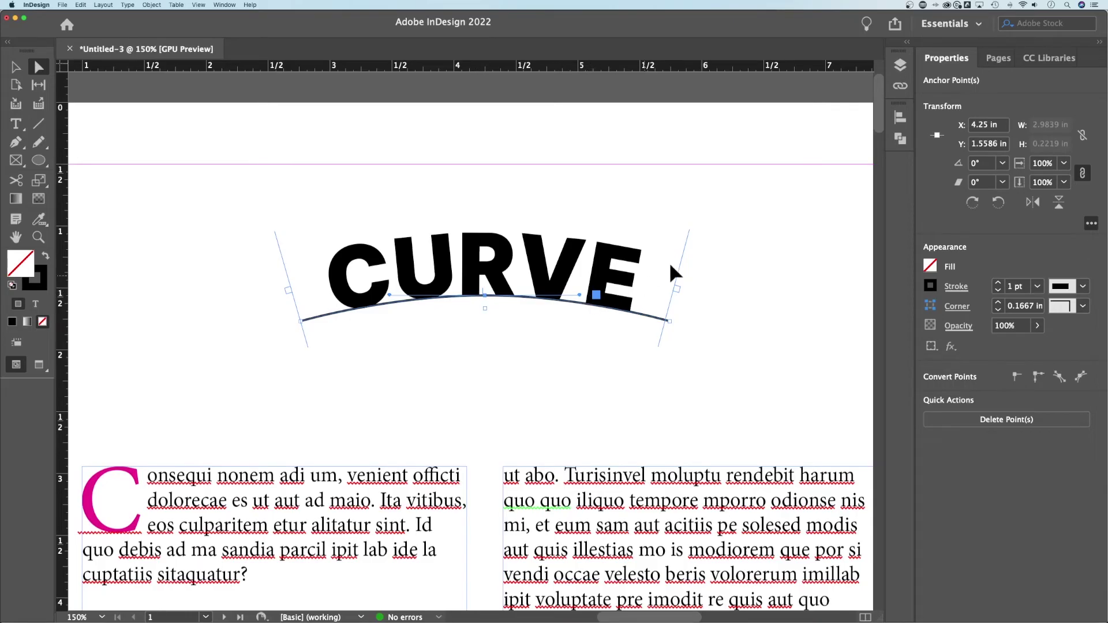
Step: Set the path's stroke weight to 0 pt and bring up Type on a Path Options
double_click(1022, 288)
key("Return")
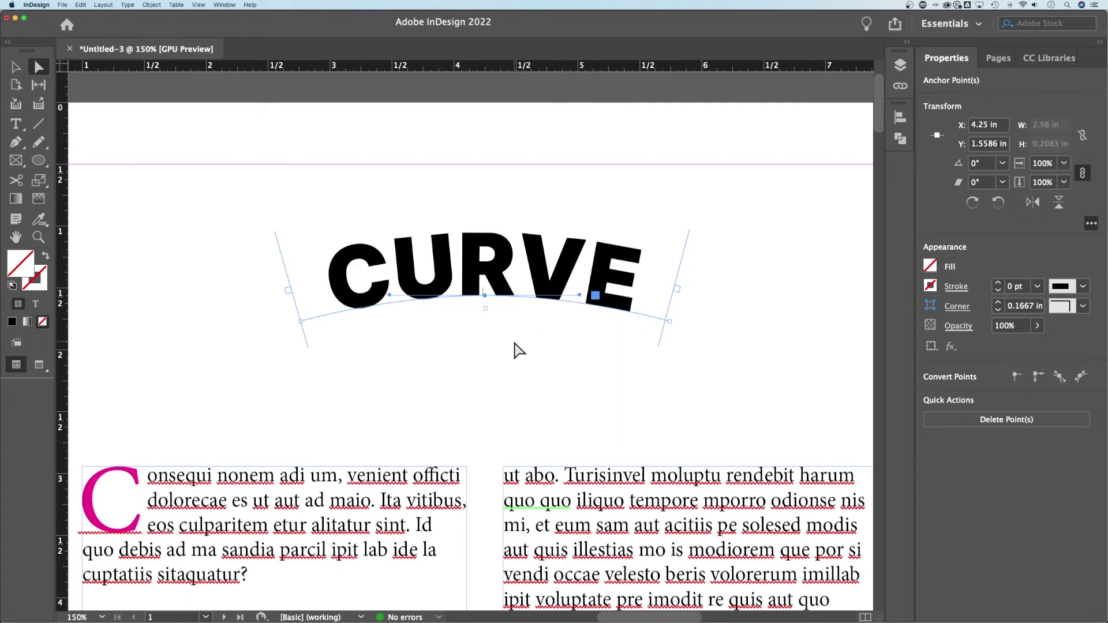
left_click(128, 4)
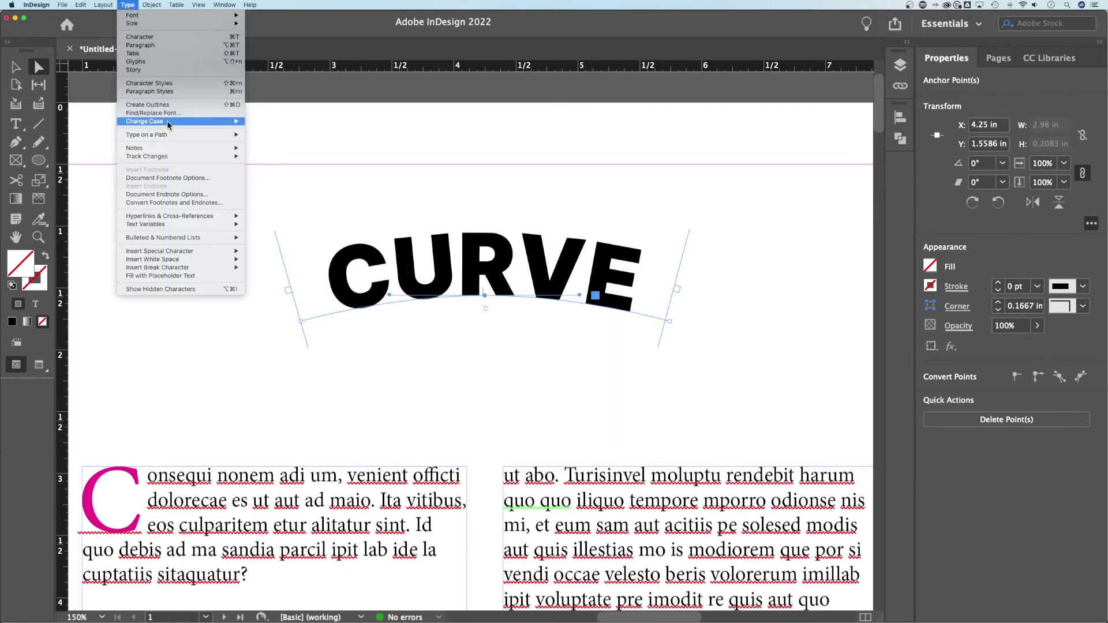
mouse_move(170, 138)
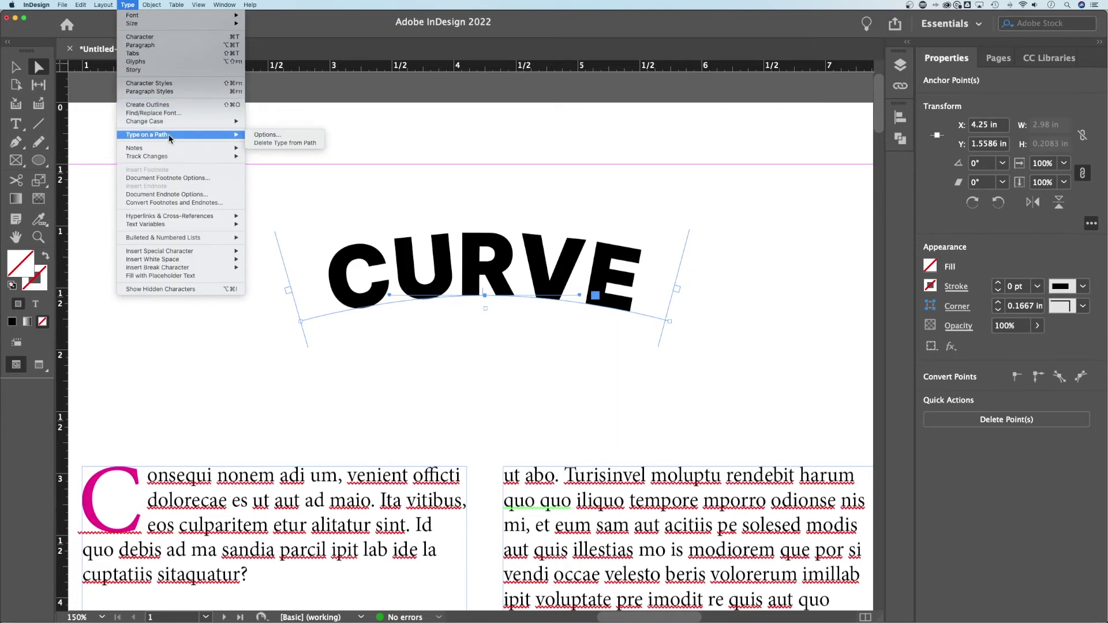
left_click(283, 135)
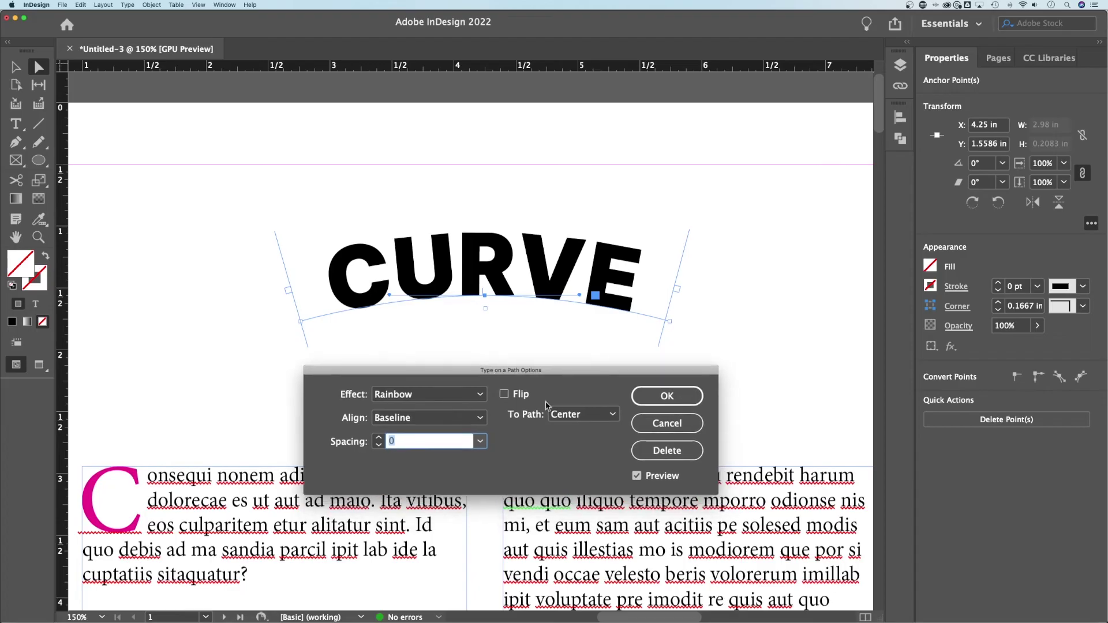
left_click(458, 397)
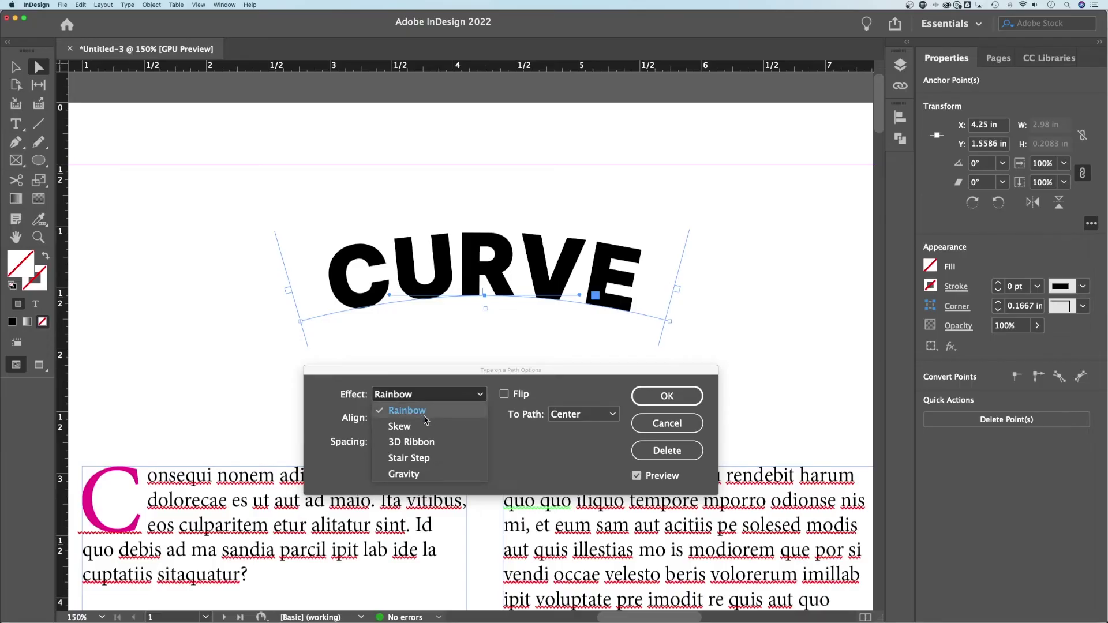
left_click(405, 426)
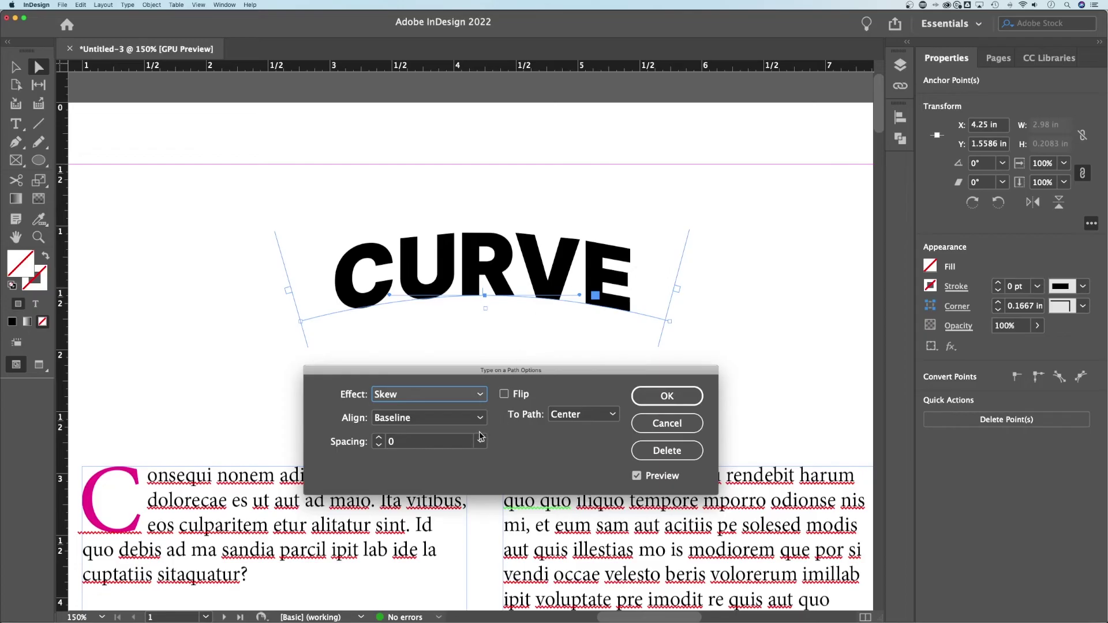
left_click(462, 395)
left_click(411, 442)
left_click(448, 396)
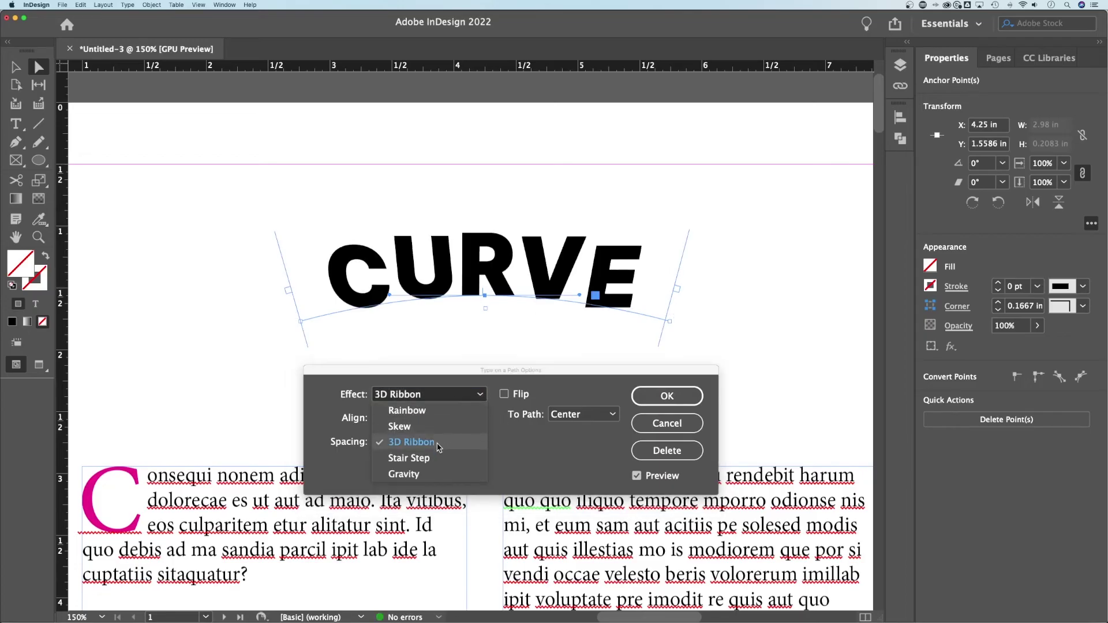
left_click(427, 457)
left_click(441, 396)
left_click(430, 474)
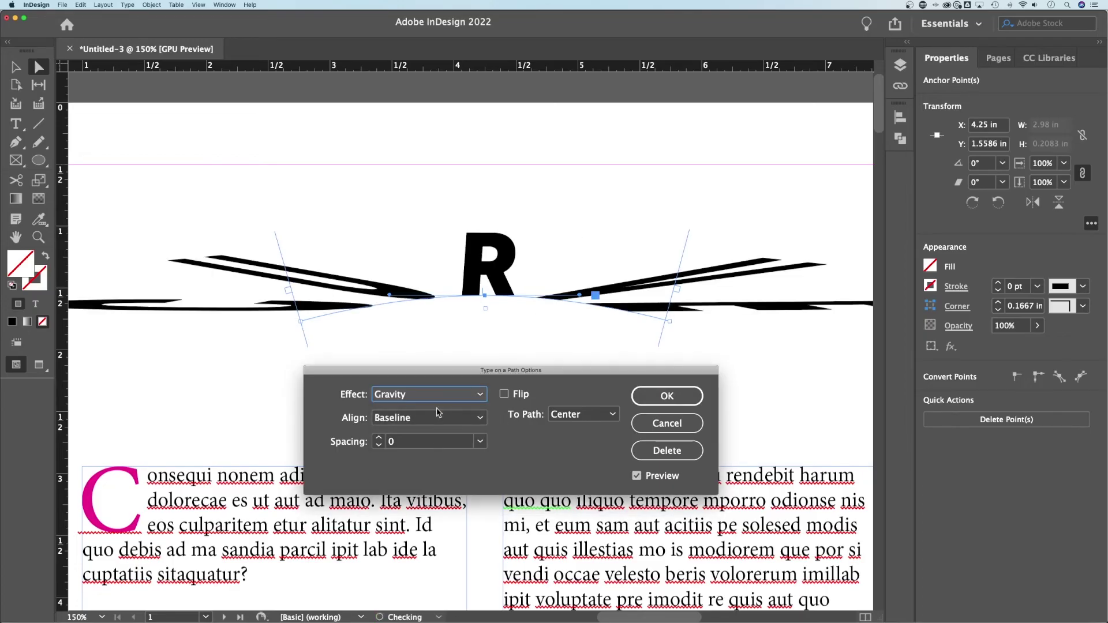
left_click(438, 397)
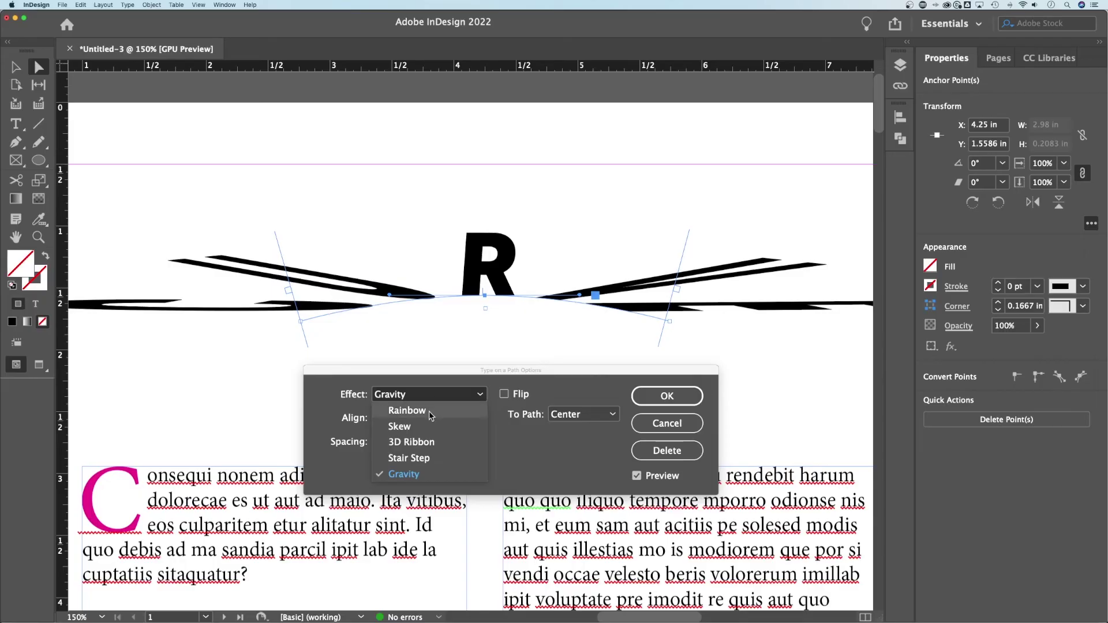
left_click(428, 411)
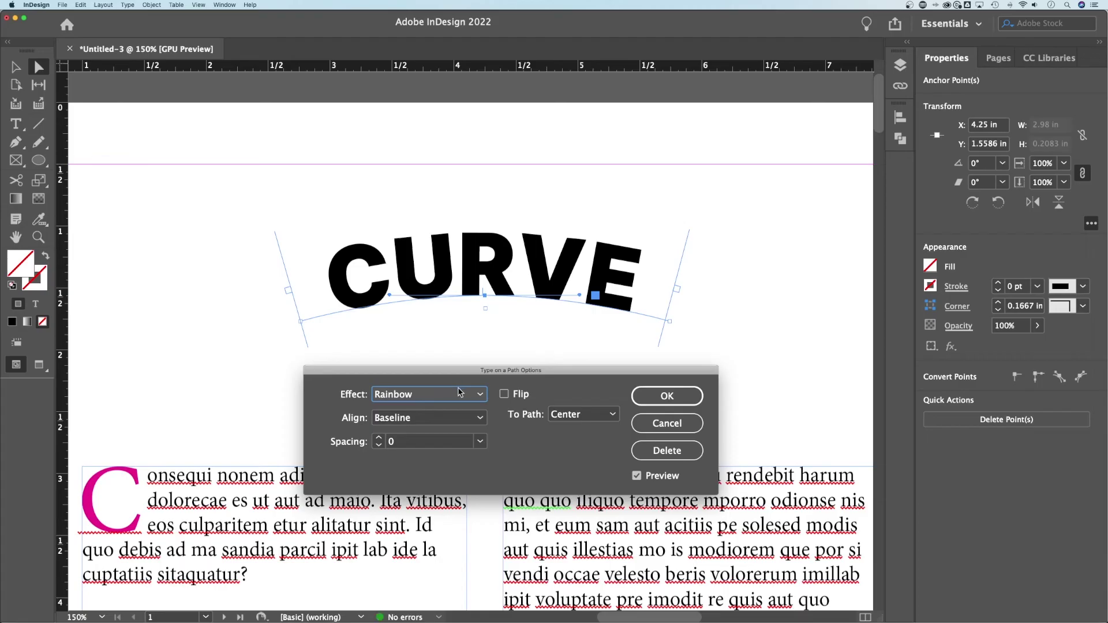
left_click(504, 394)
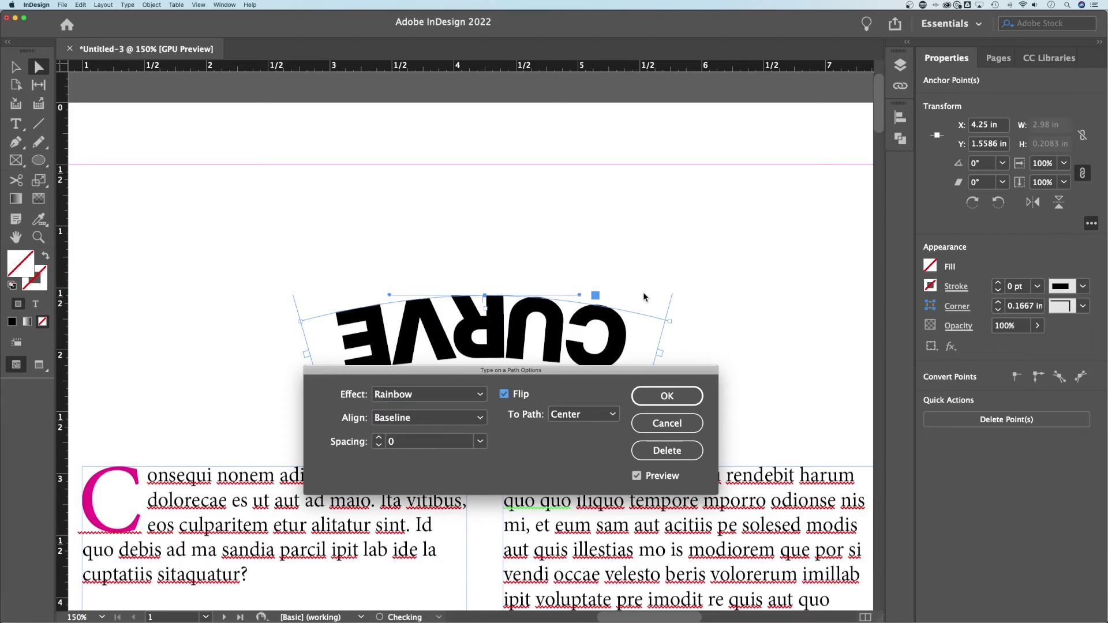
left_click(504, 395)
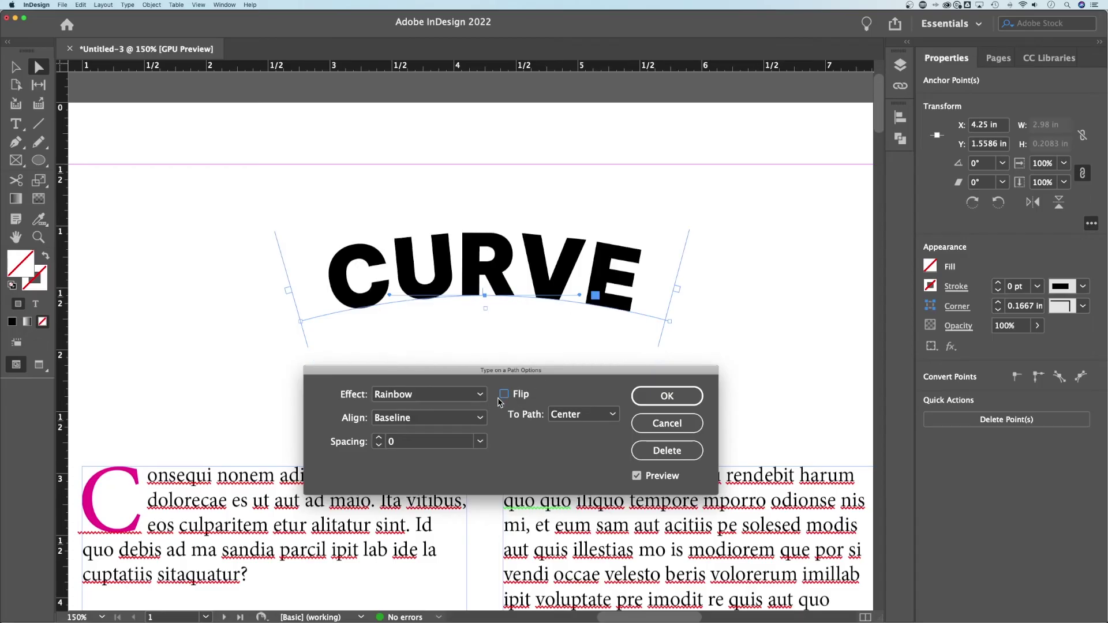
left_click(477, 419)
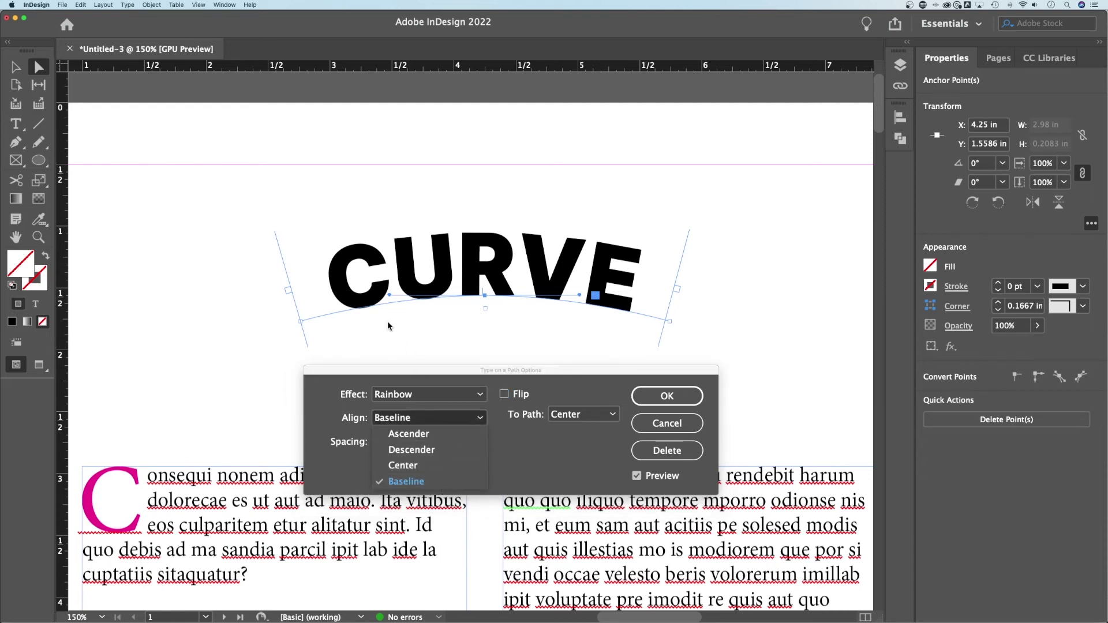
Step: Apply path options Align Center, Spacing -1, To Path Center, then view at 100%
left_click(425, 466)
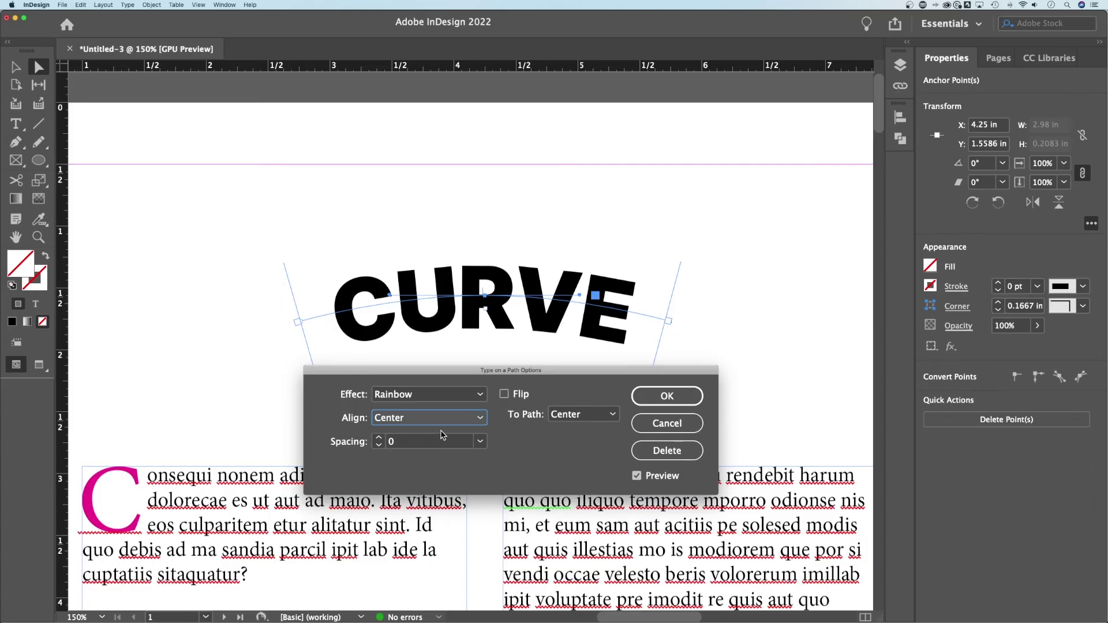
left_click(378, 445)
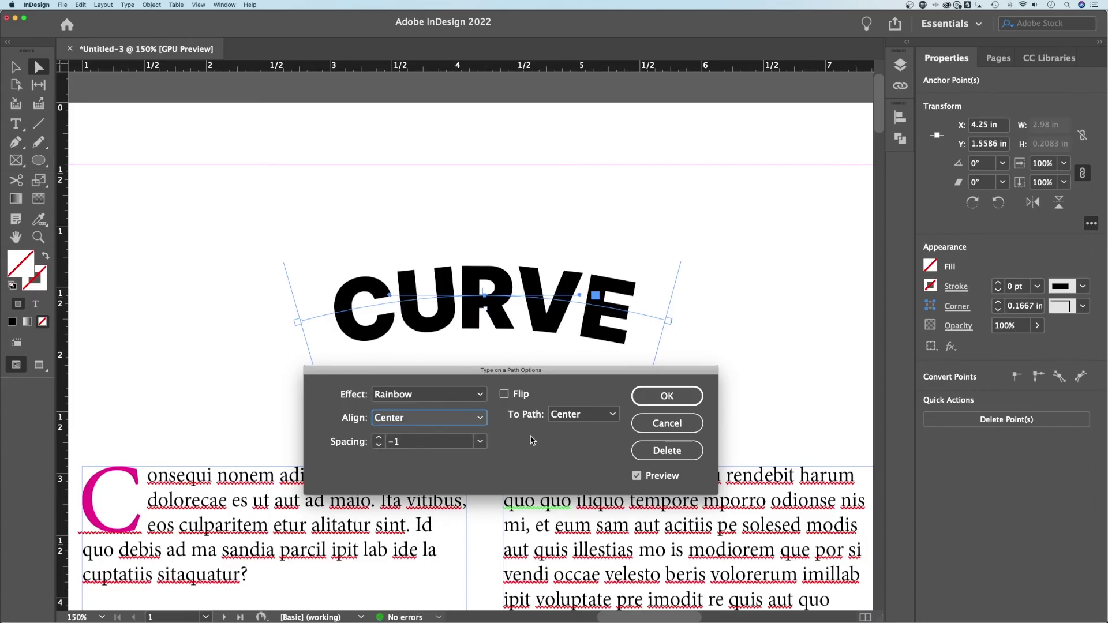
left_click(598, 417)
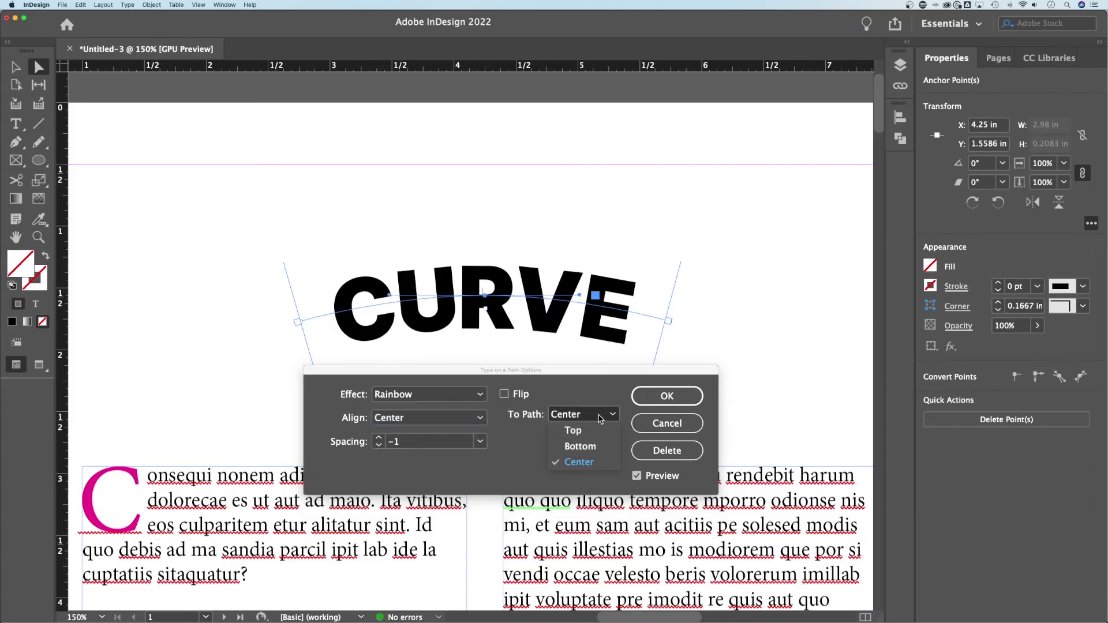
left_click(598, 446)
left_click(598, 416)
left_click(586, 462)
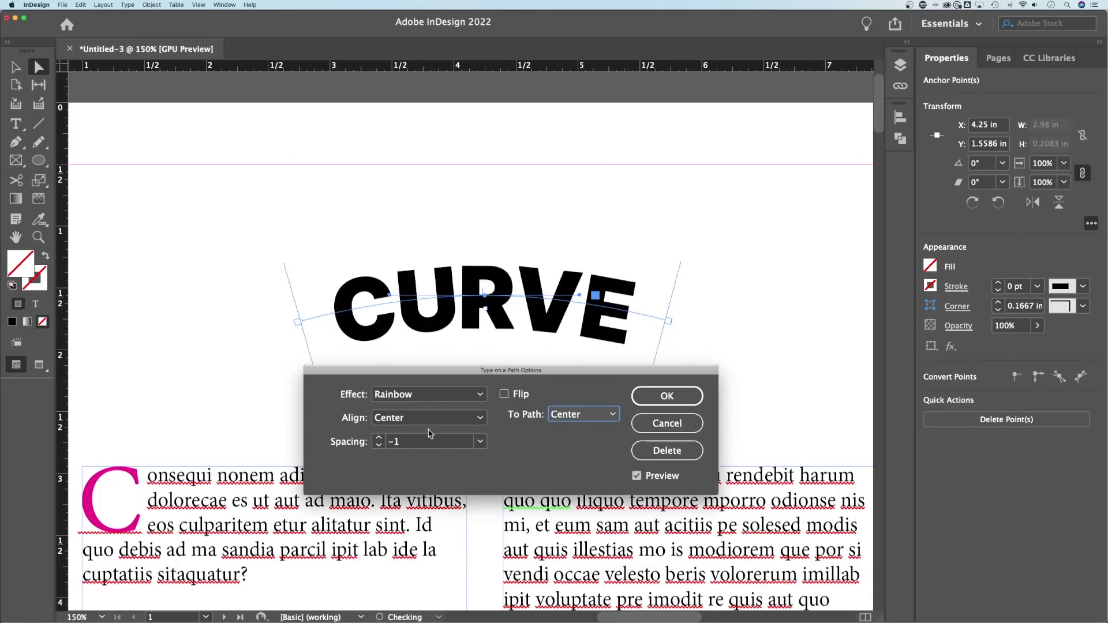
left_click(674, 394)
left_click(759, 316)
key("super+1")
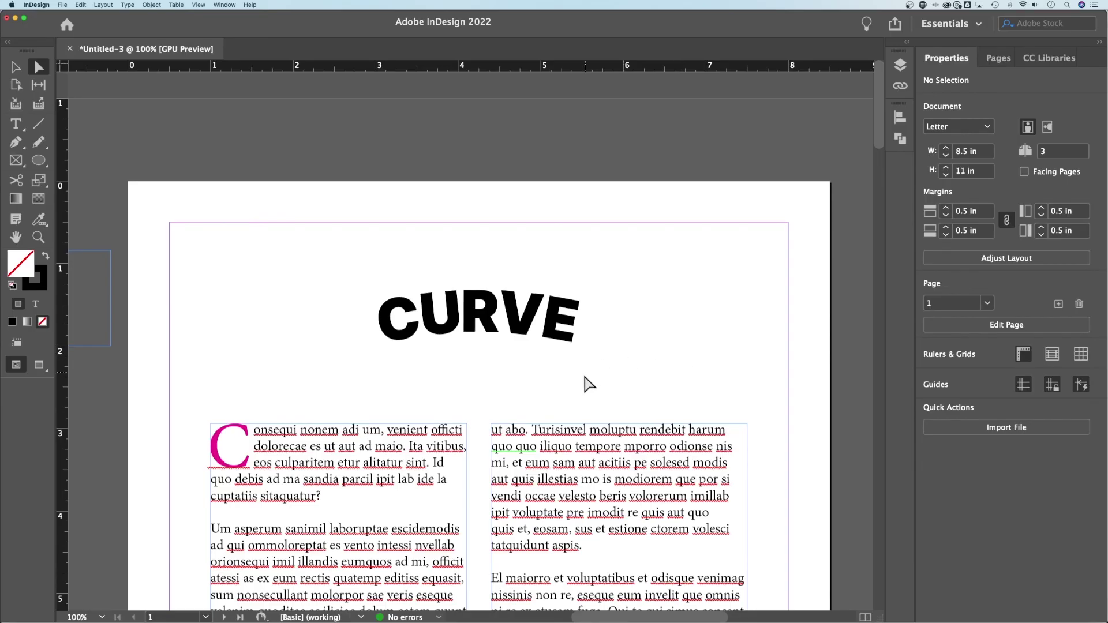
left_click(553, 310)
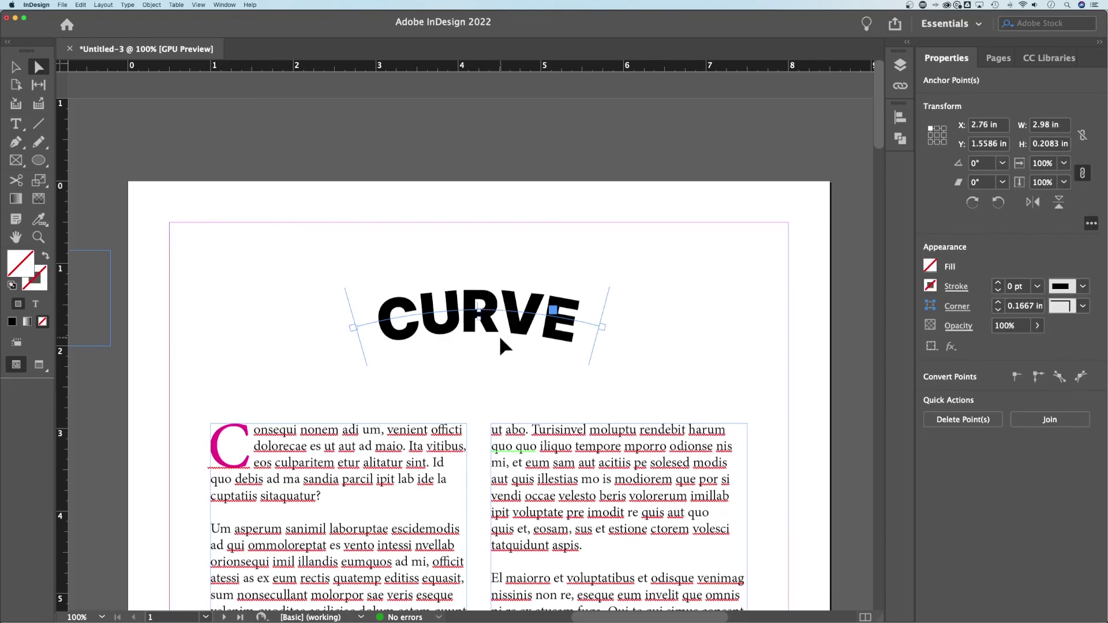
left_click(494, 371)
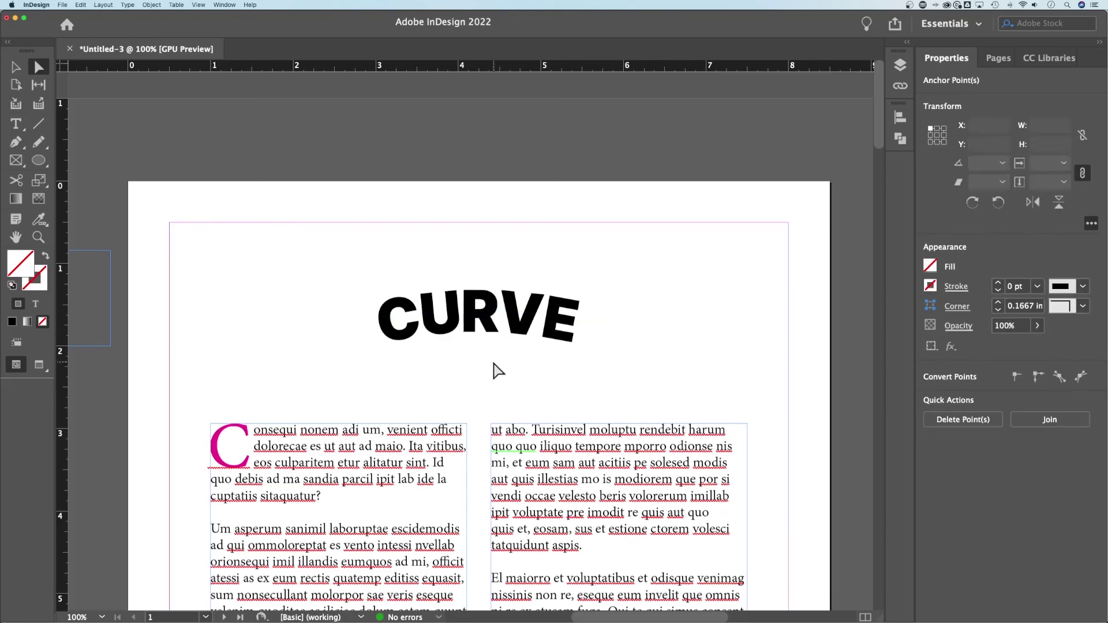
left_click(483, 326)
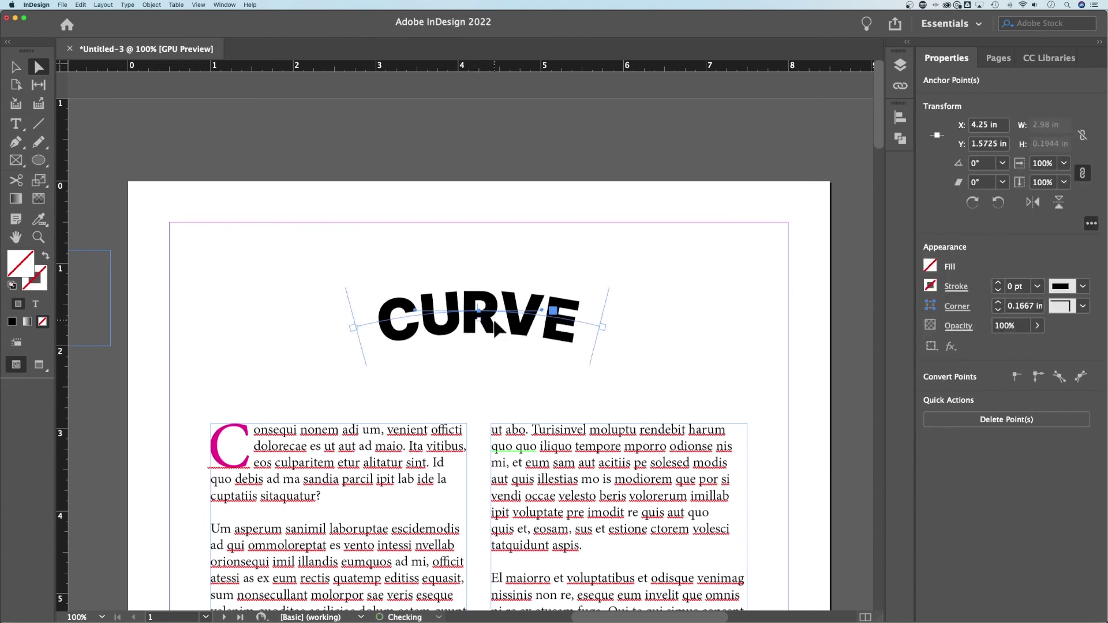
key("Down")
key("Down")
key("Down")
key("Down")
key("Down")
key("Down")
key("Down")
key("Down")
key("Down")
key("Down")
key("Down")
key("Down")
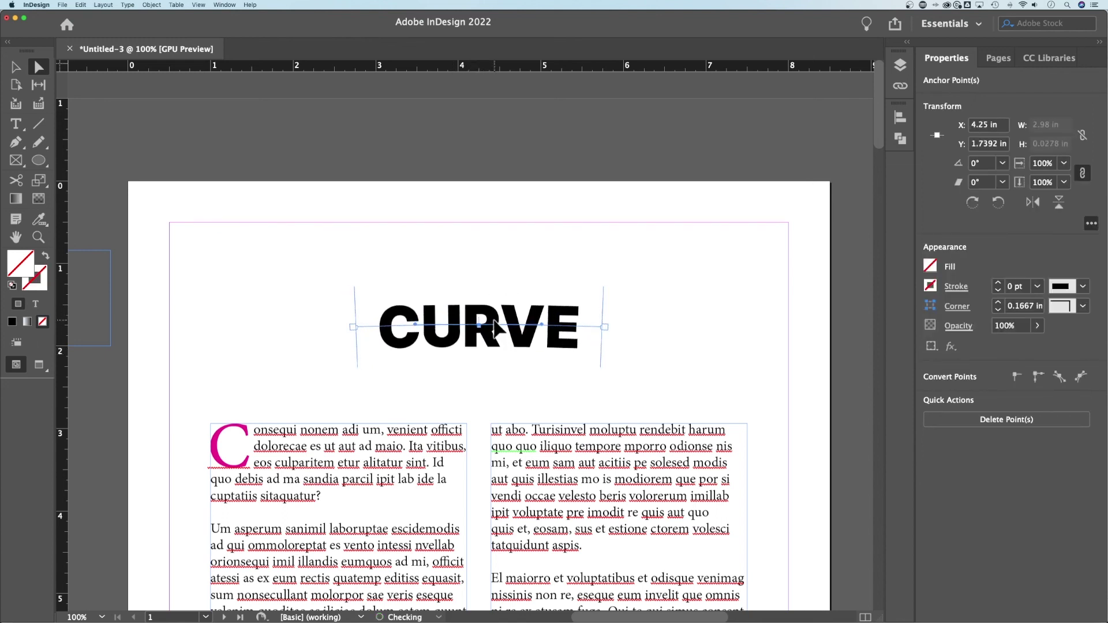
key("shift+Up")
key("shift+Down")
key("shift+Up")
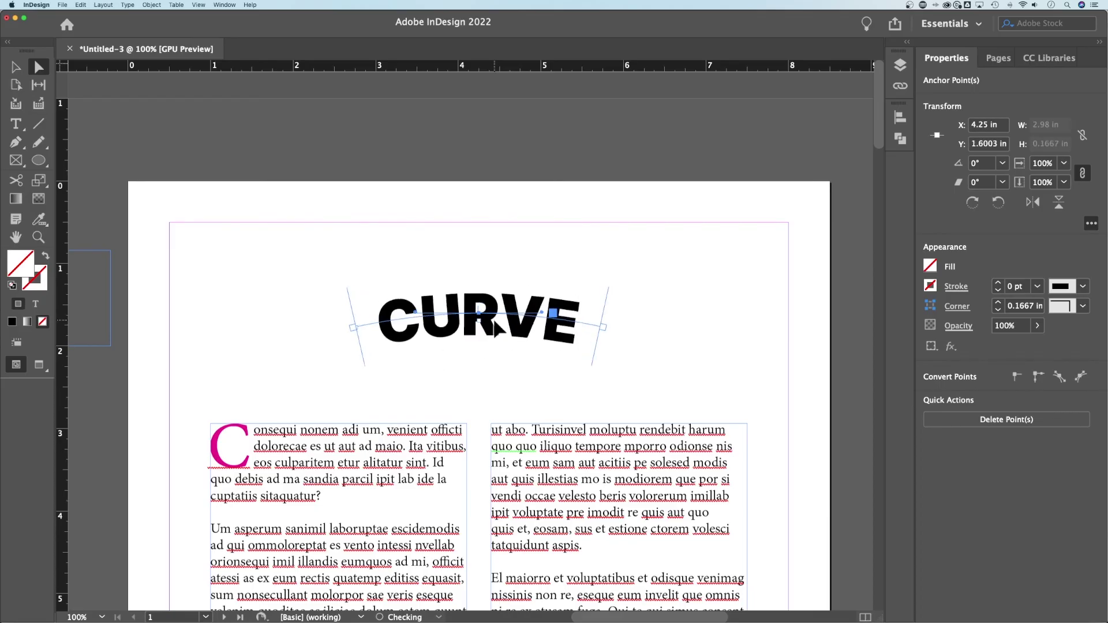
key("shift+Up")
key("shift+Down")
key("shift+Down")
key("shift+Up")
key("shift+Up")
key("shift+Down")
left_click(731, 334)
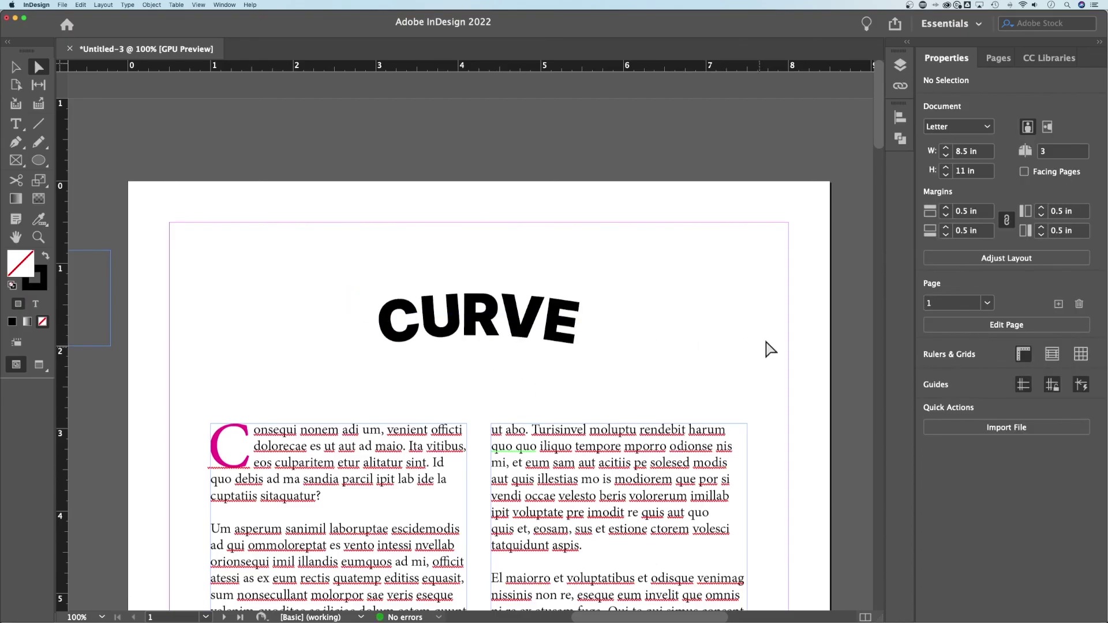